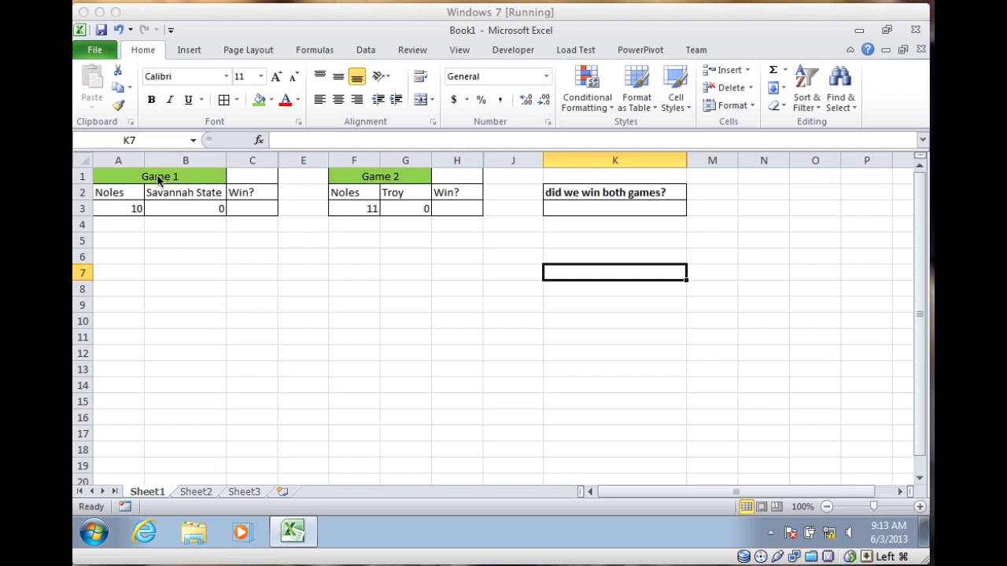
# Step: Review the team names and scores of Game 1 and Game 2, and the Win? cell of Game 1
pyautogui.moveTo(160, 178); pyautogui.dragTo(99, 206)
pyautogui.click(100, 189)
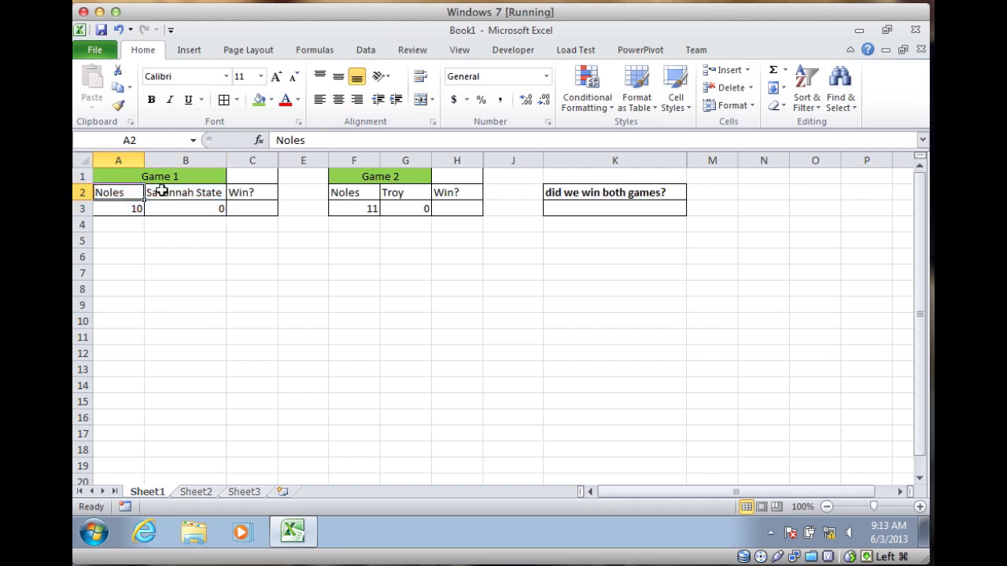
pyautogui.click(166, 191)
pyautogui.moveTo(135, 207); pyautogui.dragTo(197, 206)
pyautogui.click(395, 176)
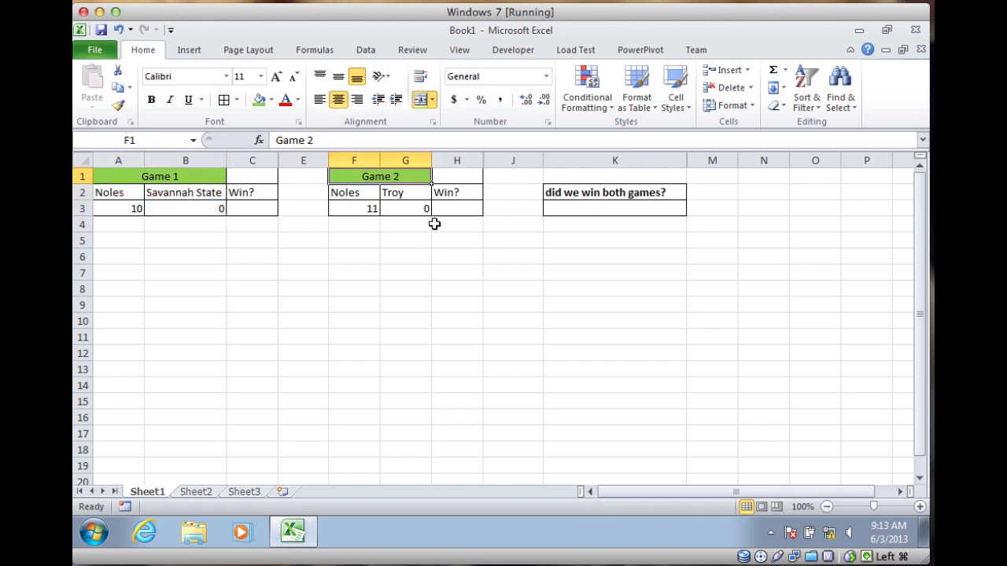
pyautogui.moveTo(346, 208); pyautogui.dragTo(433, 216)
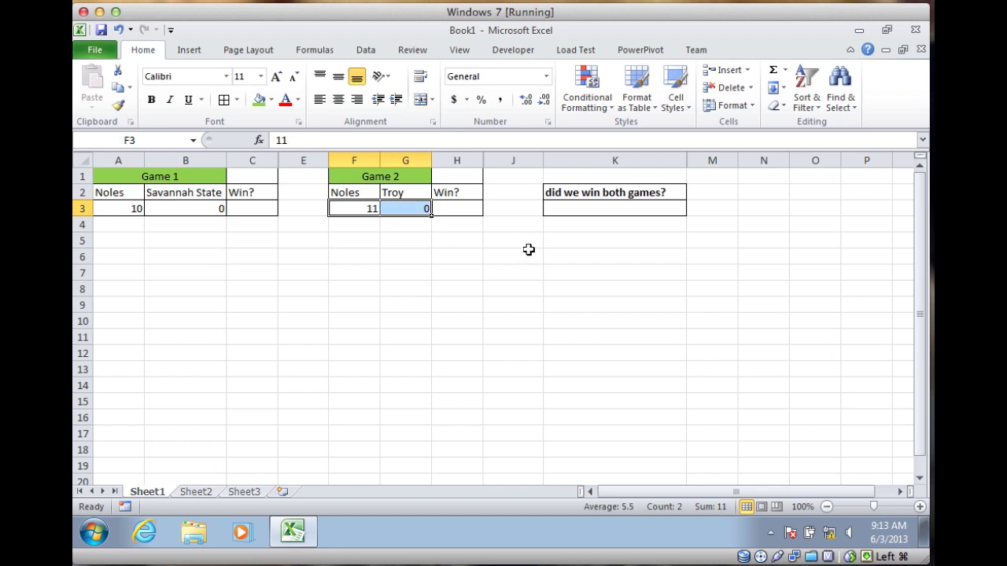
pyautogui.click(257, 207)
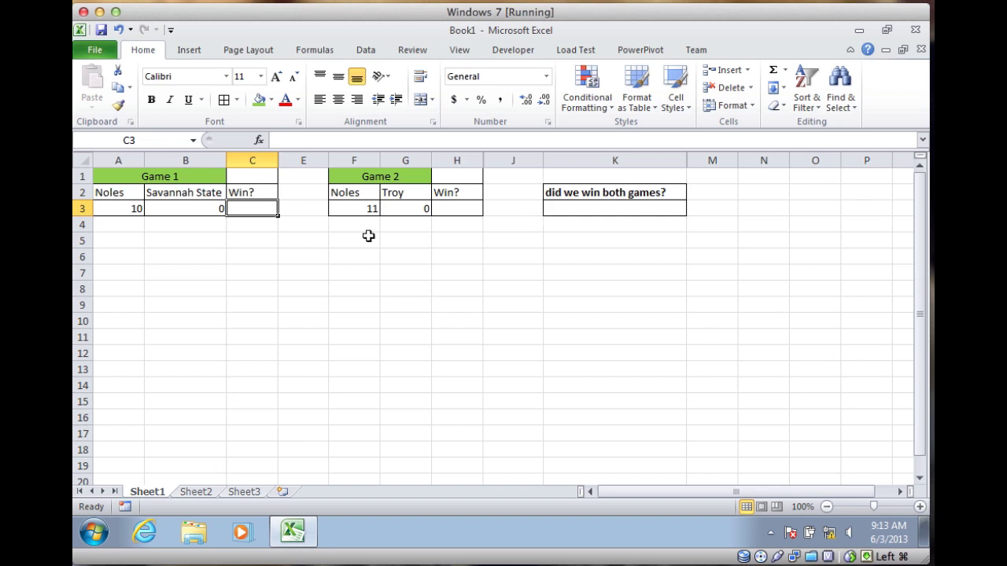
# Step: Enter the logical value TRUE in cell C8, below the Game 1 table
pyautogui.click(248, 286)
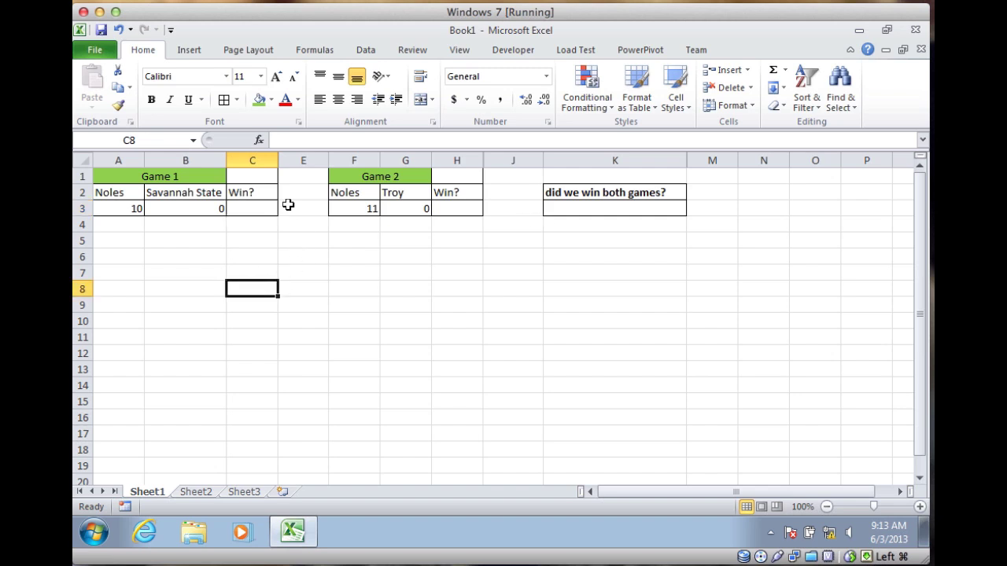
pyautogui.write('T')
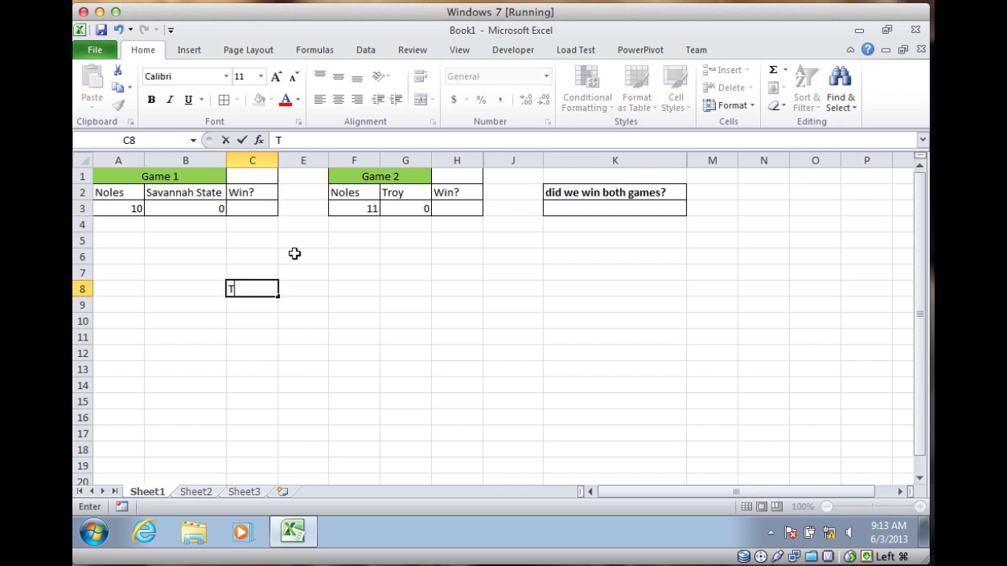
pyautogui.write('r')
pyautogui.press('BackSpace')
pyautogui.write('RUE')
pyautogui.press('Return')
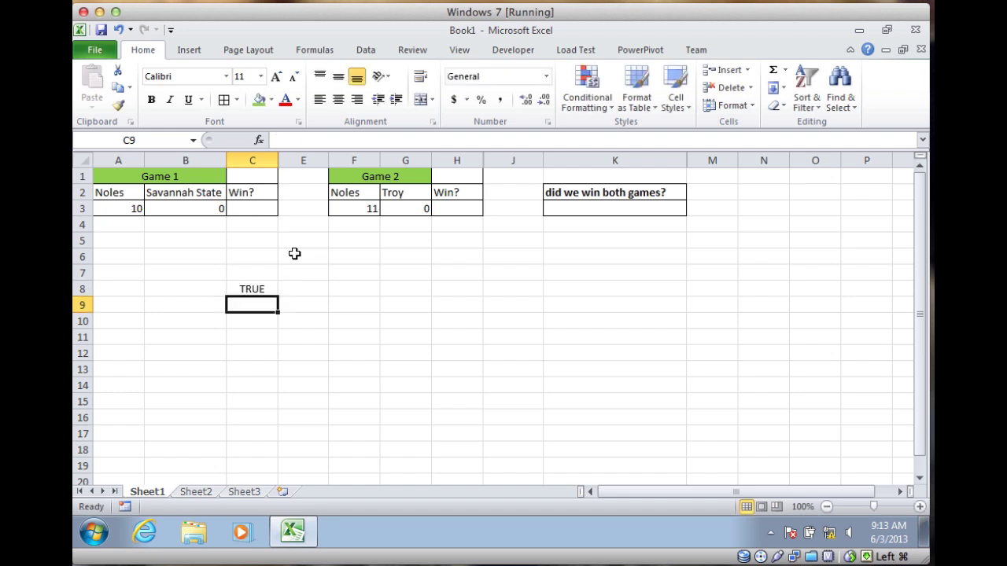
# Step: Enter "TRUE" with quotation marks in cell C9 and turn it into the text formula ="TRUE"
pyautogui.write('"')
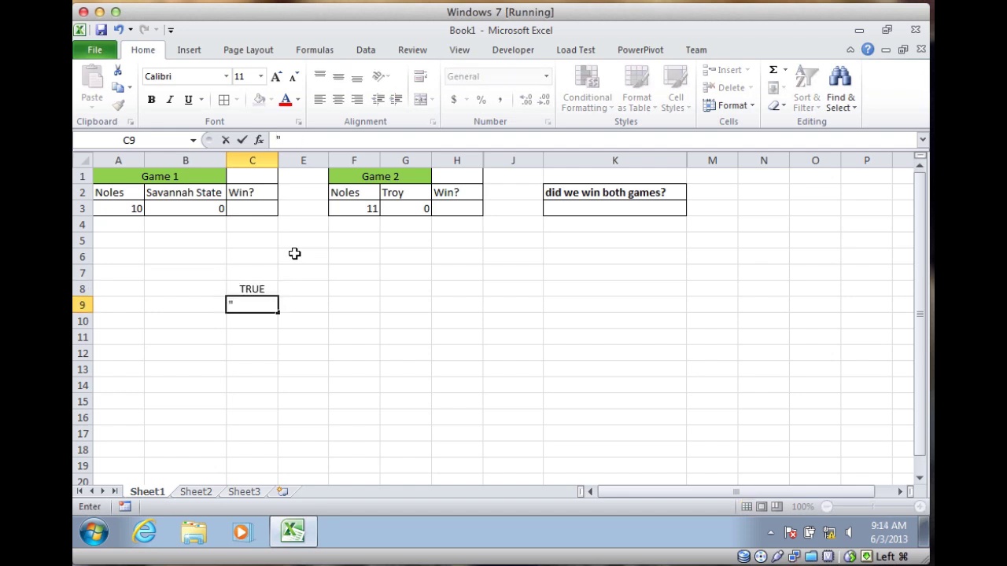
pyautogui.write('TRUE')
pyautogui.press('Return')
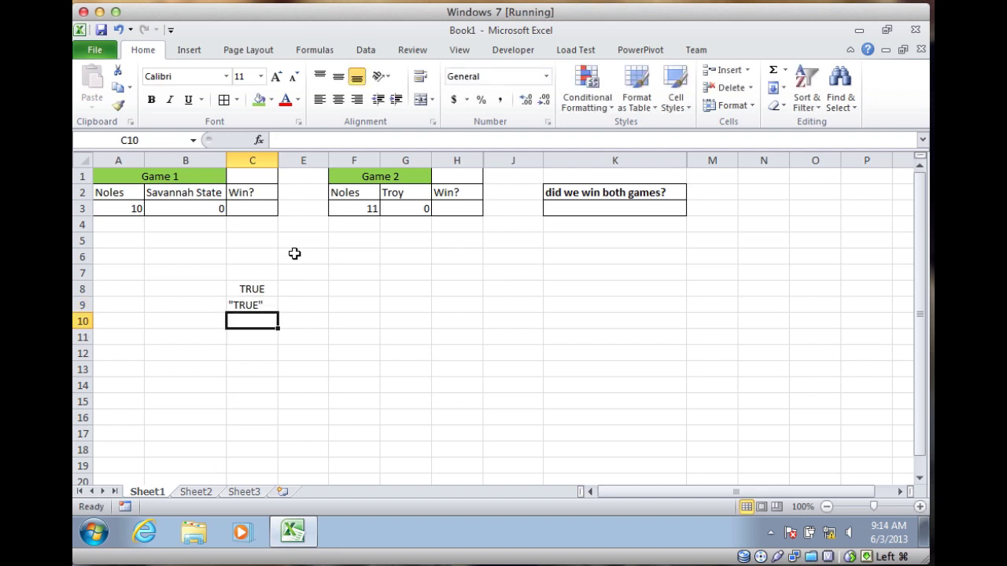
pyautogui.press('Up')
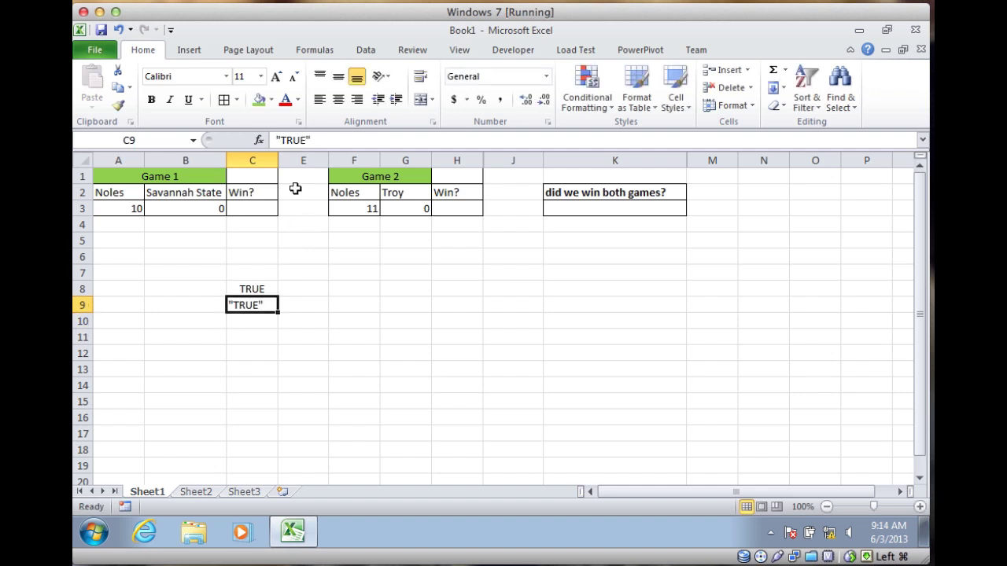
pyautogui.click(276, 140)
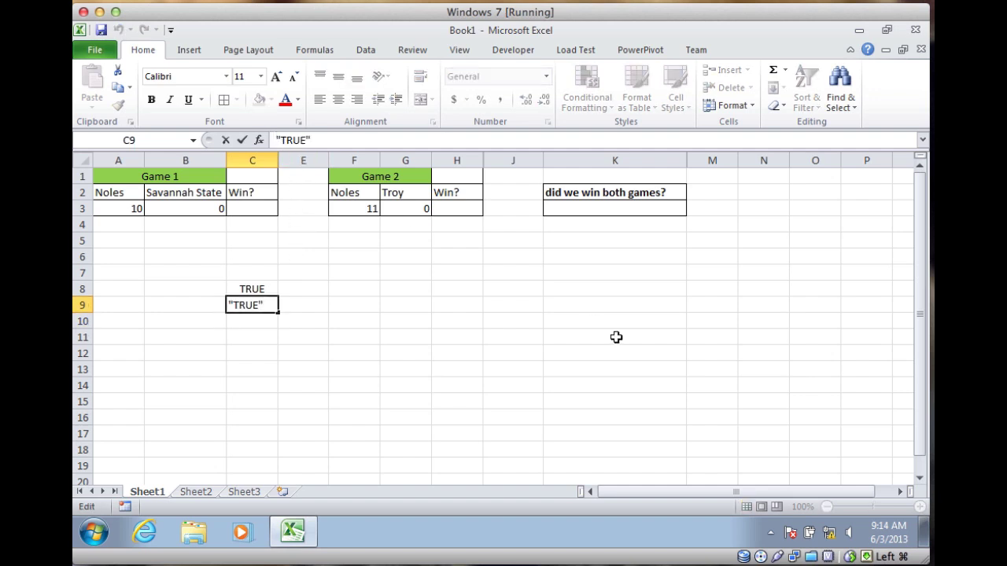
pyautogui.write('=')
pyautogui.press('Return')
pyautogui.press('Up')
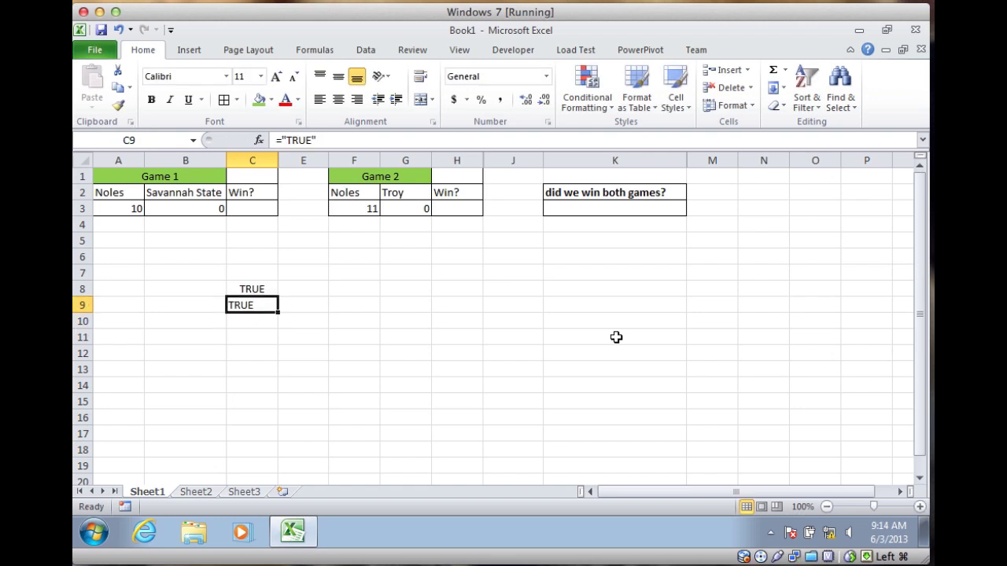
# Step: Compare the contents and alignment of the logical value in C8 with the text formula in C9
pyautogui.press('Up')
pyautogui.press('Down')
pyautogui.press('Up')
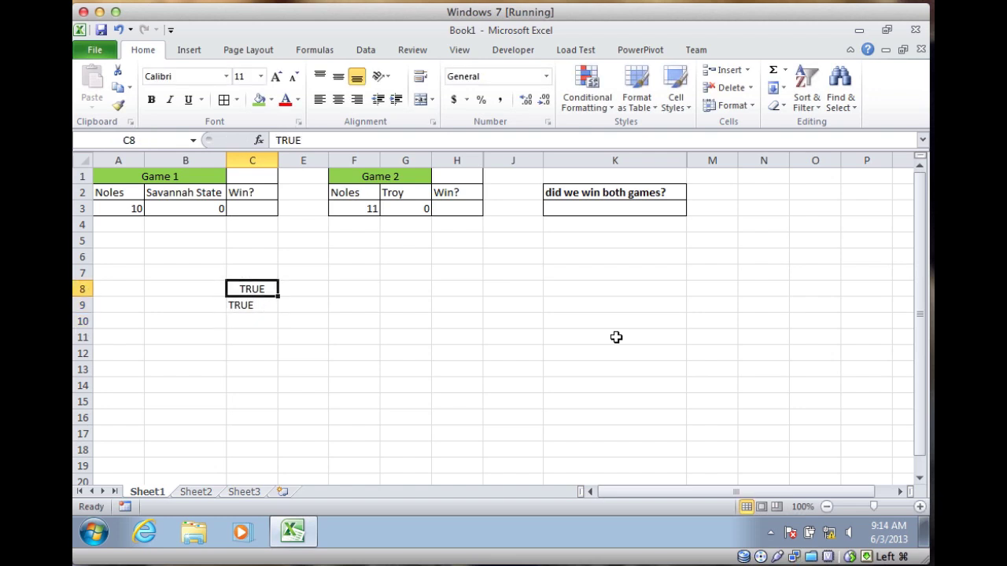
pyautogui.click(250, 305)
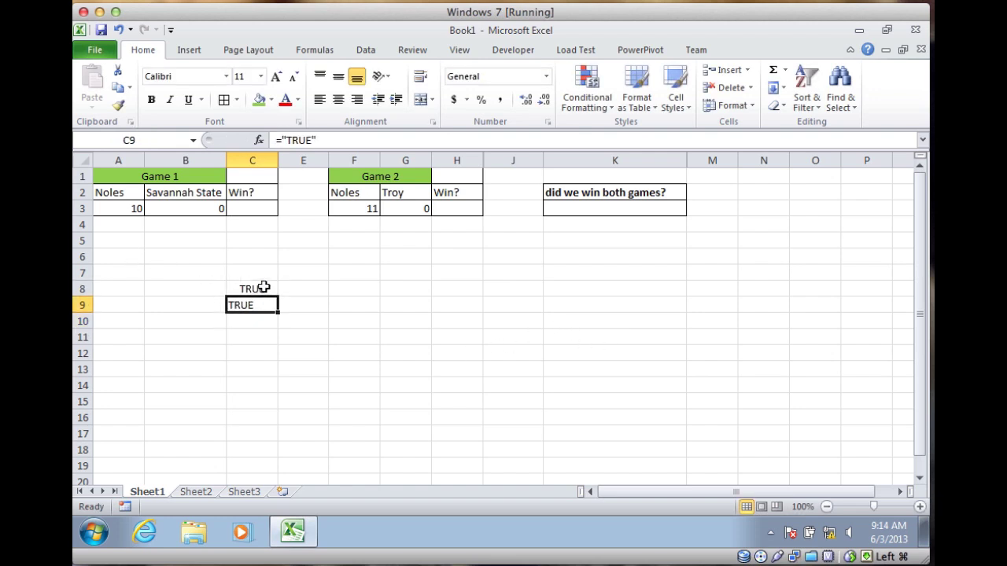
pyautogui.press('Up')
pyautogui.press('Down')
pyautogui.press('Up')
pyautogui.press('Down')
pyautogui.click(252, 288)
pyautogui.click(260, 307)
pyautogui.tripleClick(332, 140)
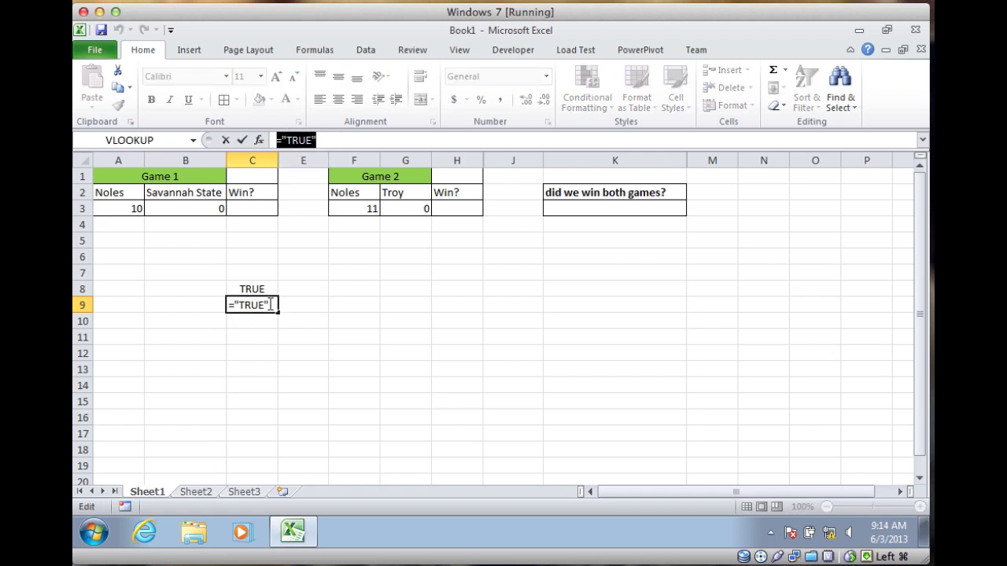
pyautogui.press('Return')
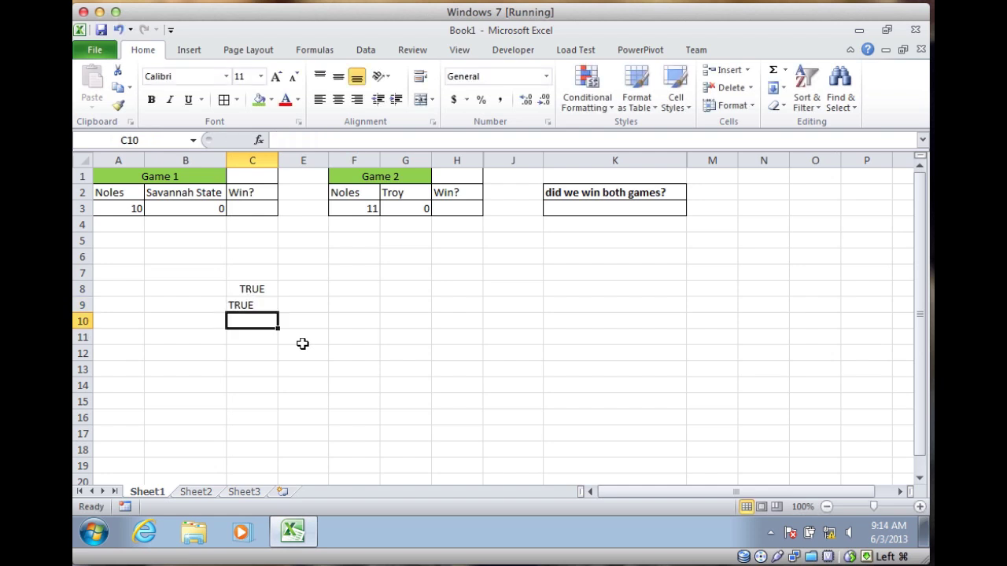
pyautogui.press('Up')
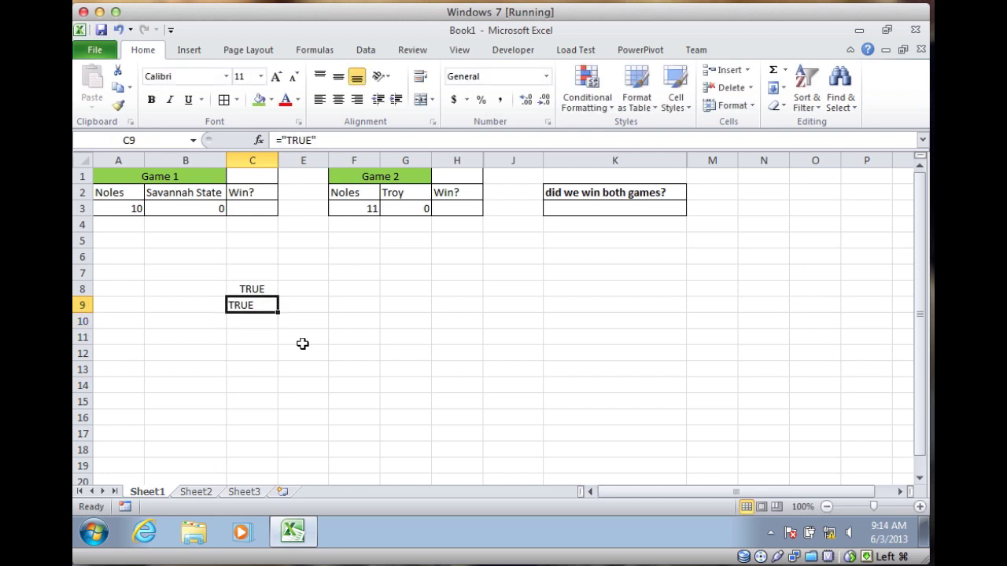
# Step: Enter the text x in C10 and the number 1 in C11, and compare their alignment with the cells above
pyautogui.press('Down')
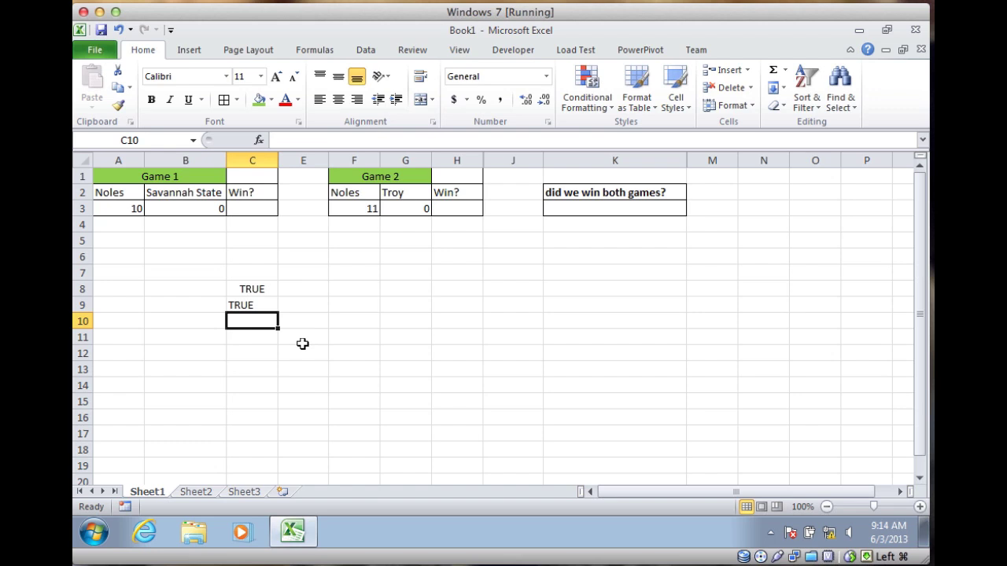
pyautogui.write('x')
pyautogui.press('Return')
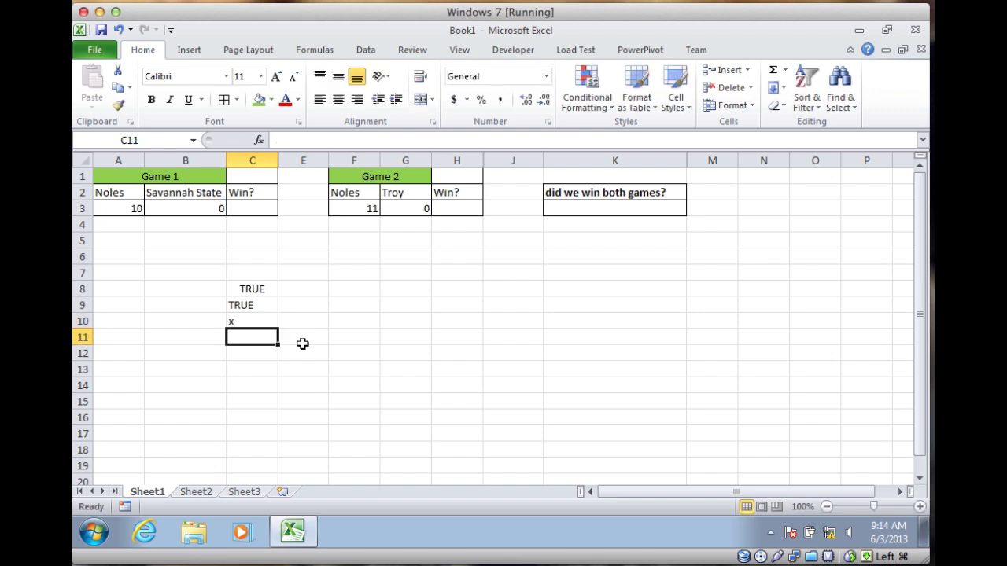
pyautogui.write('1')
pyautogui.press('Return')
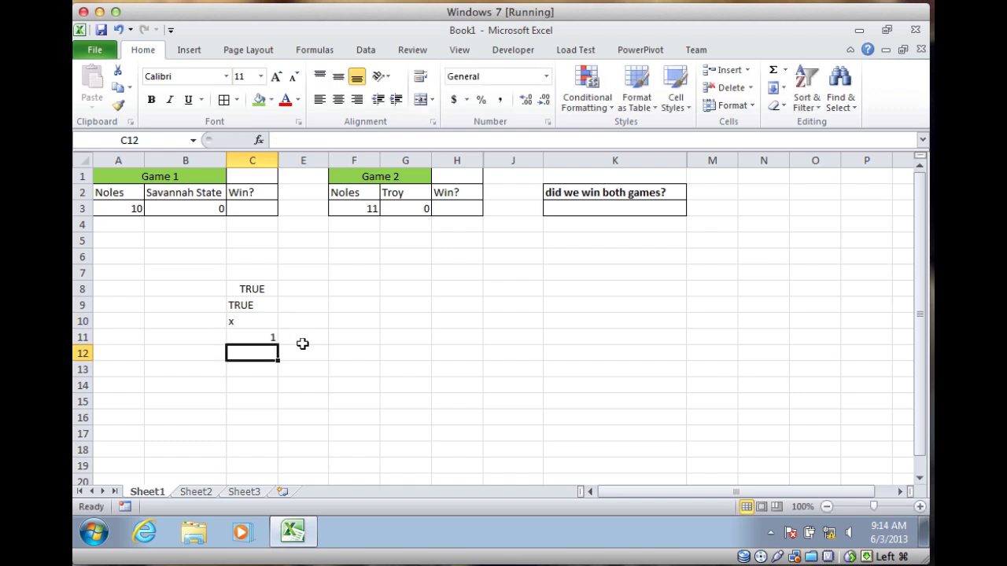
pyautogui.press('Up')
pyautogui.press('Up')
pyautogui.press('Up')
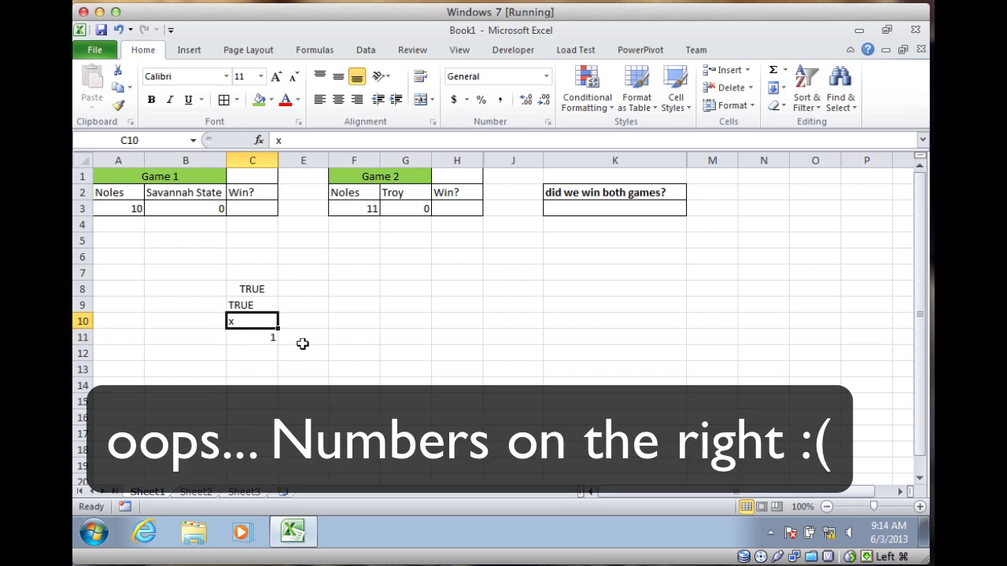
pyautogui.press('Up')
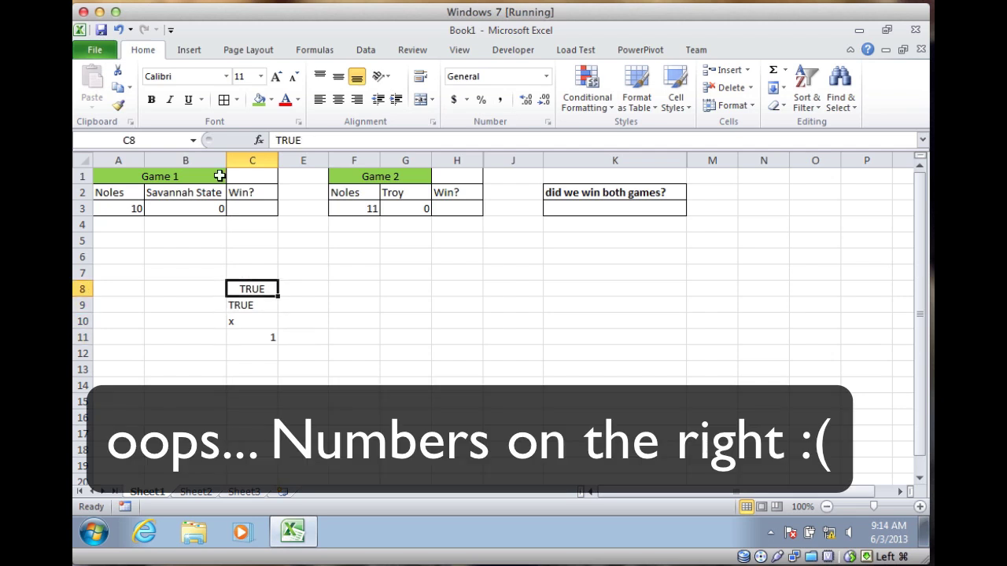
# Step: Enter the comparison formula =A3>B3 in the Game 1 Win? cell, C3
pyautogui.click(256, 208)
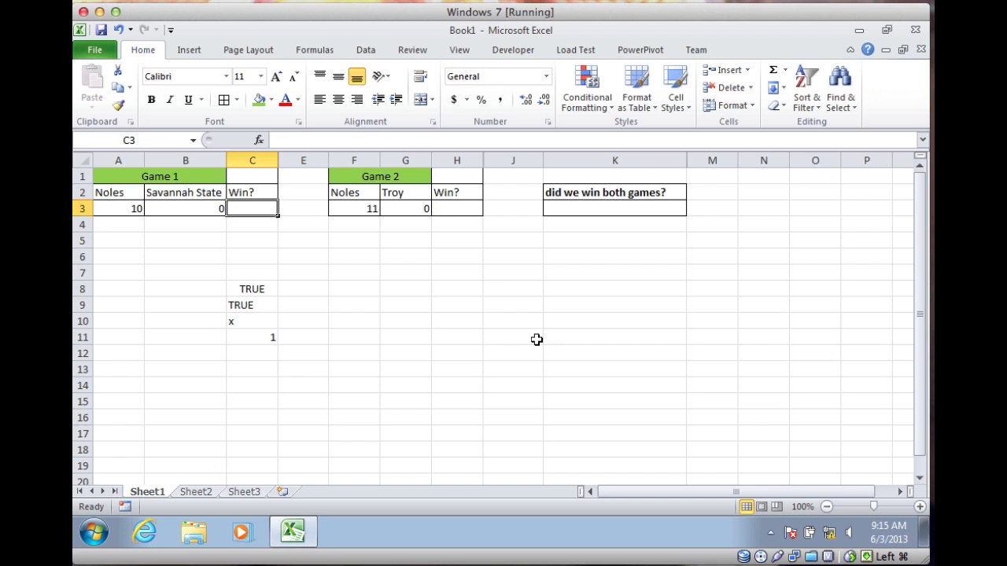
pyautogui.write('=')
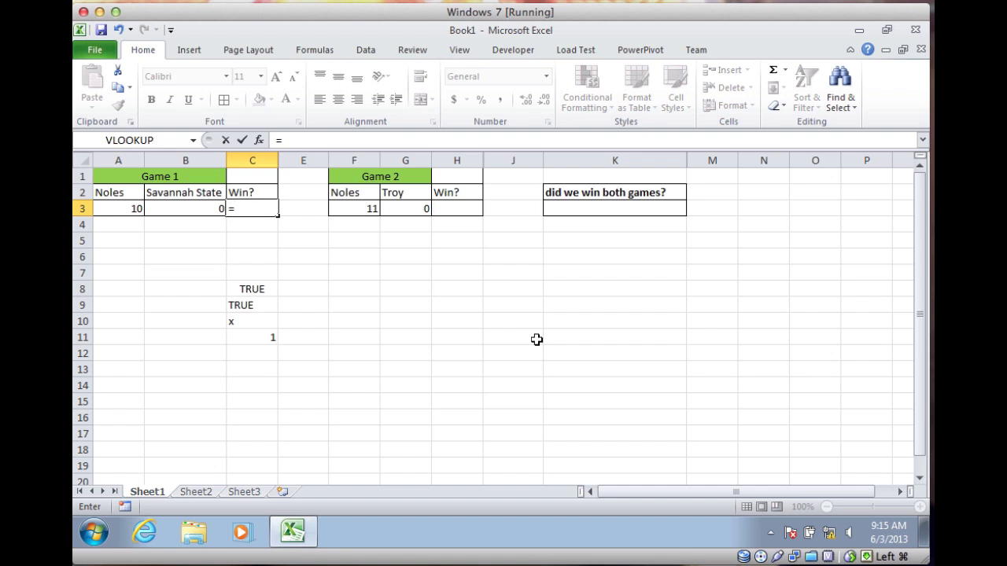
pyautogui.press('Left')
pyautogui.press('Left')
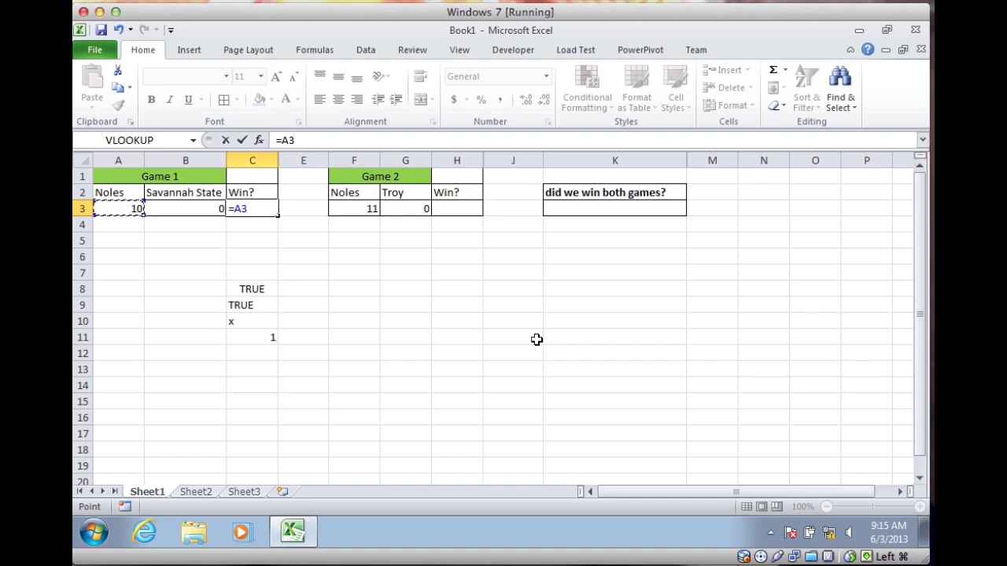
pyautogui.write('>')
pyautogui.press('Left')
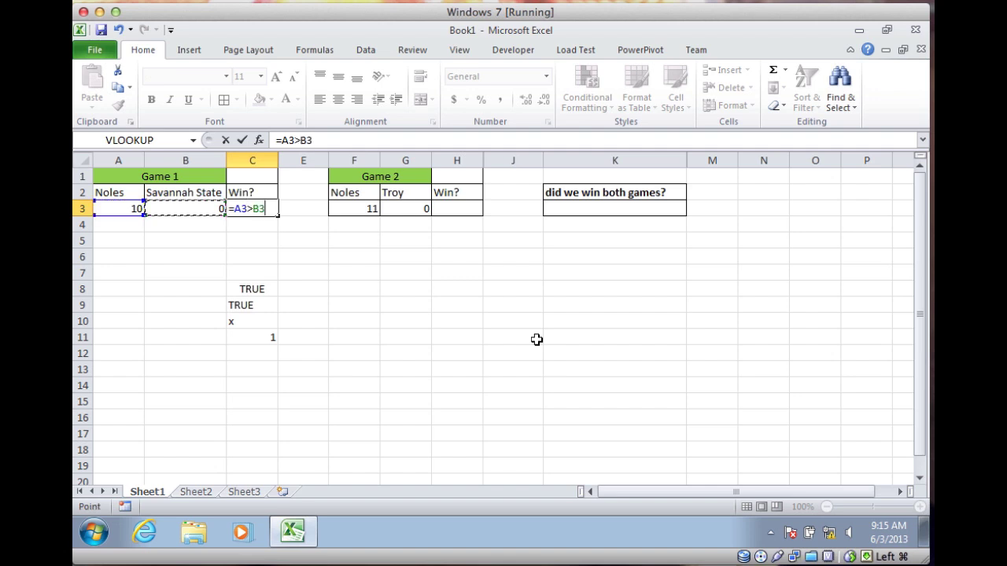
pyautogui.press('Return')
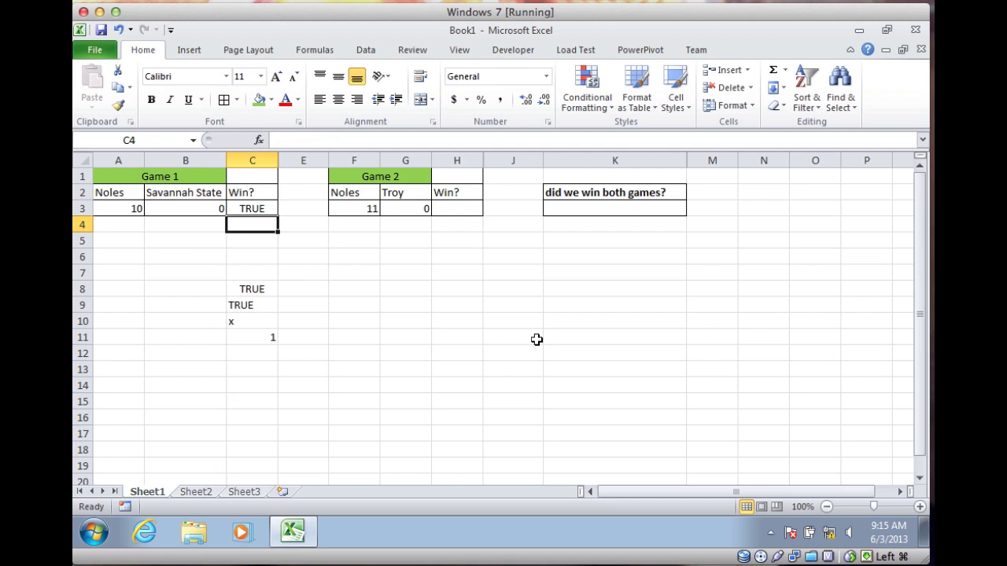
pyautogui.press('Up')
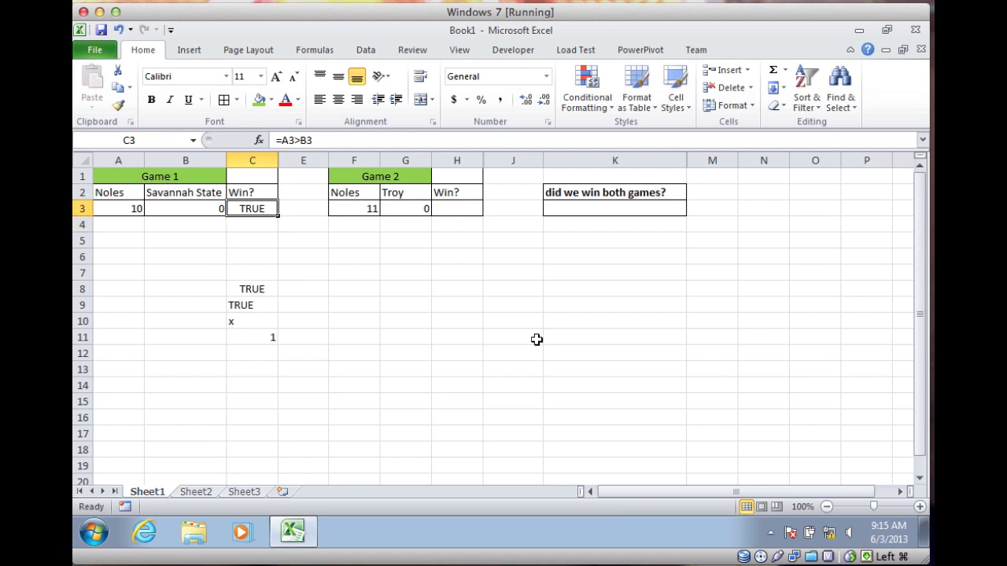
# Step: Replace the comparison in the Game 1 Win? cell, C3, with the formula =IF(A3>B3,TRUE,FALSE)
pyautogui.moveTo(322, 140); pyautogui.dragTo(281, 140)
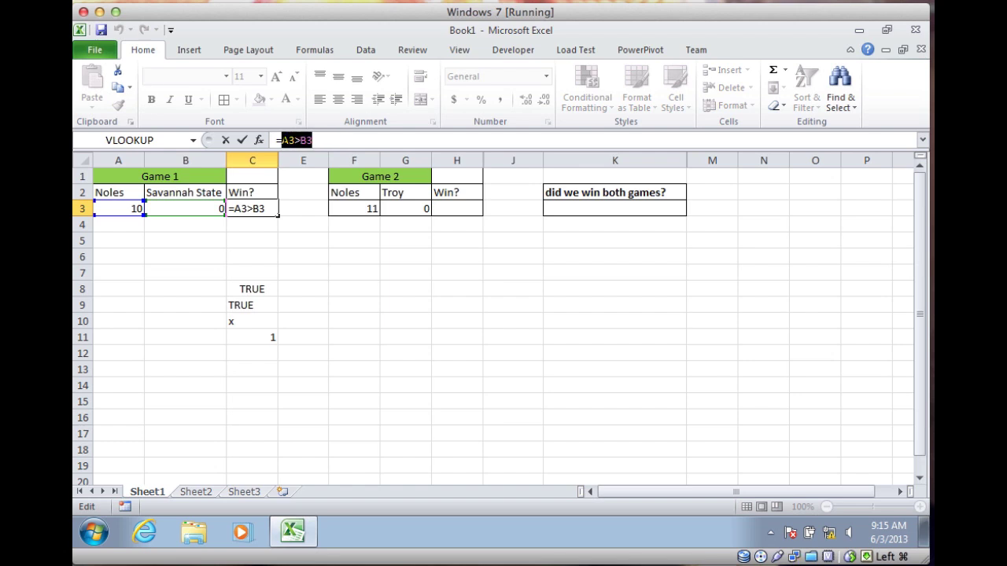
pyautogui.write('IF')
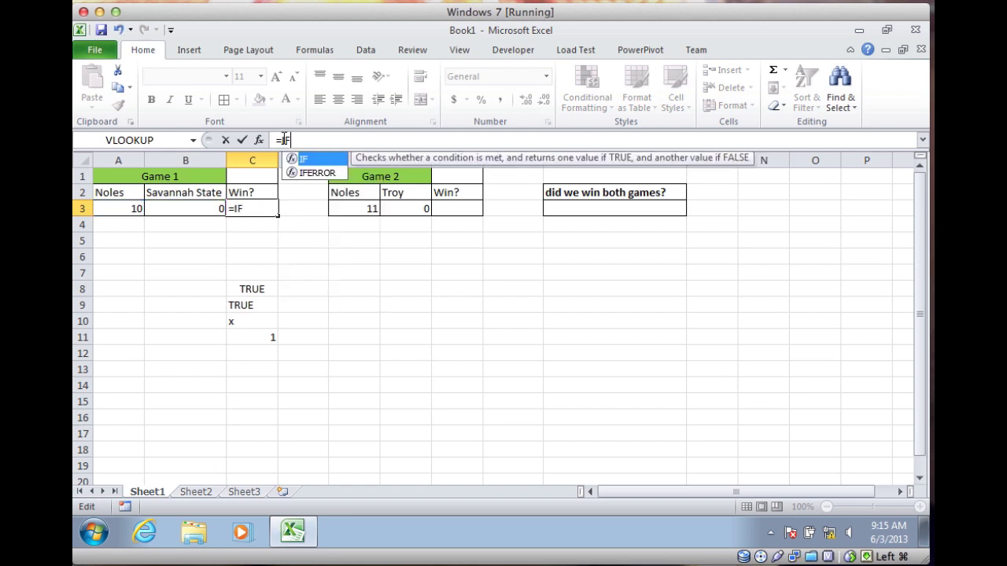
pyautogui.write('(')
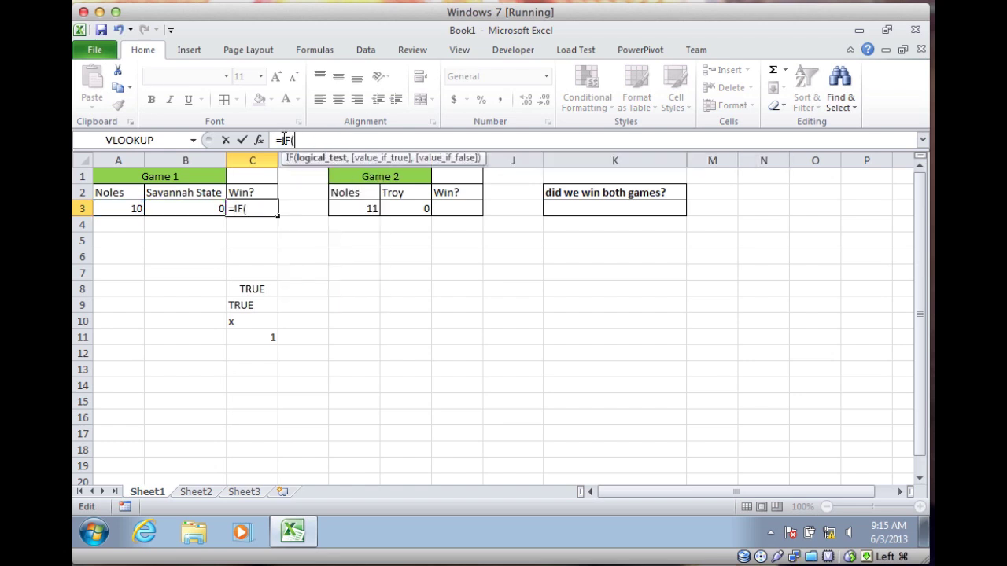
pyautogui.click(116, 207)
pyautogui.write('>')
pyautogui.click(202, 209)
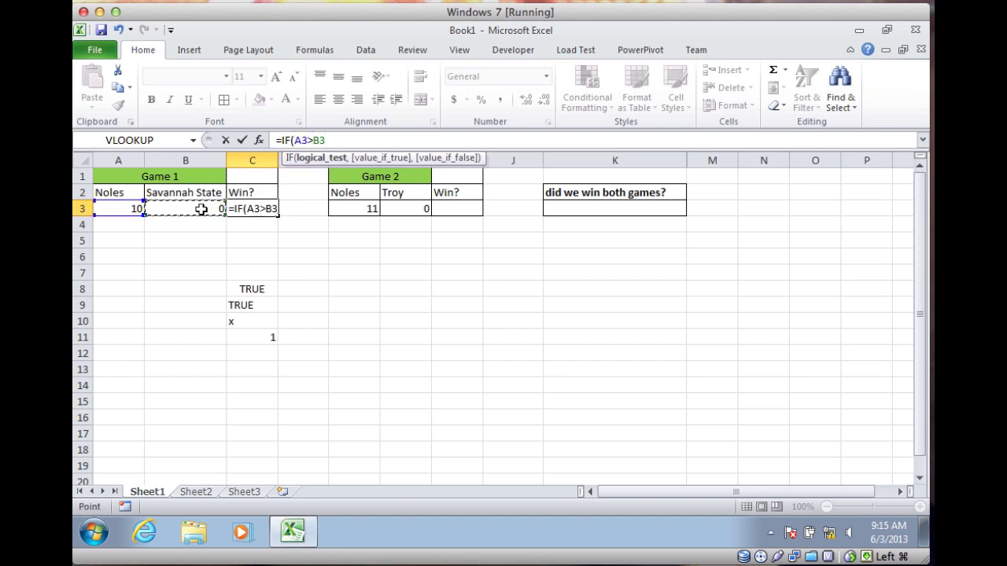
pyautogui.write(',')
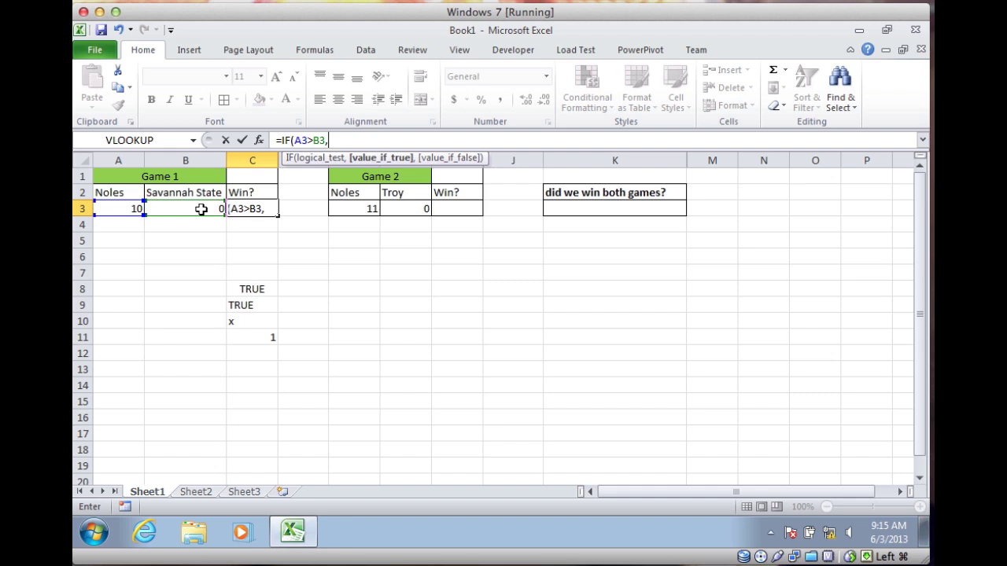
pyautogui.write('TRE')
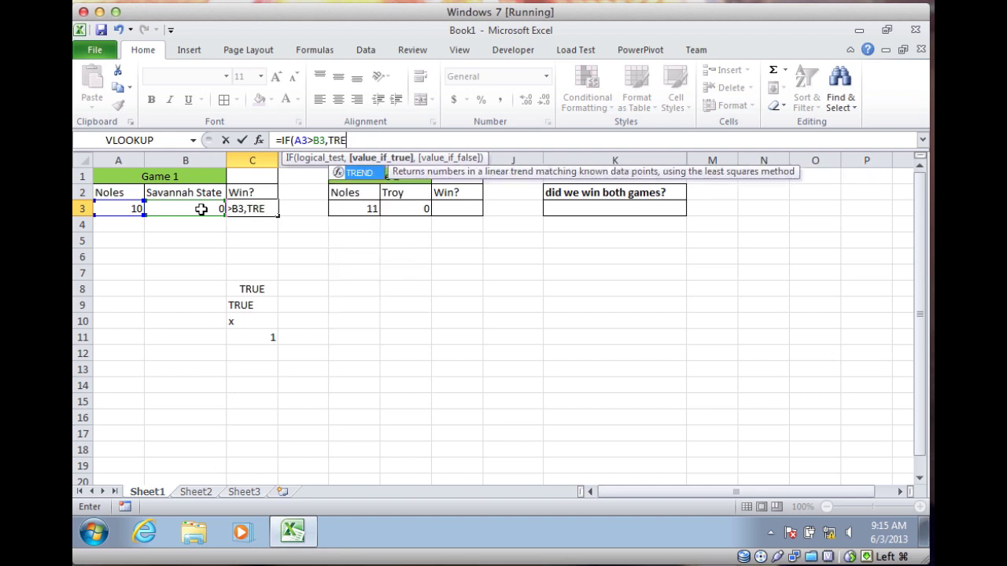
pyautogui.press('BackSpace')
pyautogui.write('UE,')
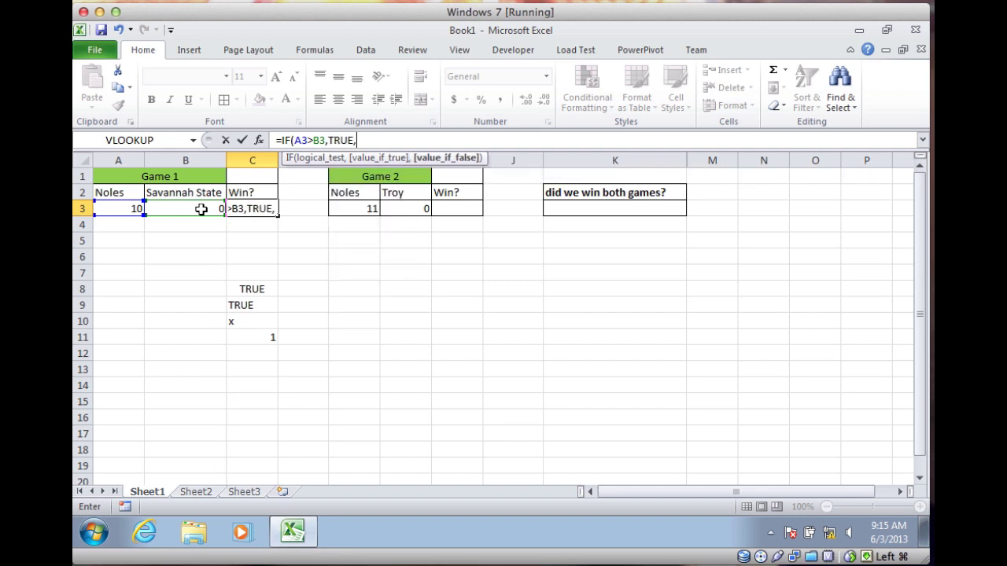
pyautogui.write('FAL')
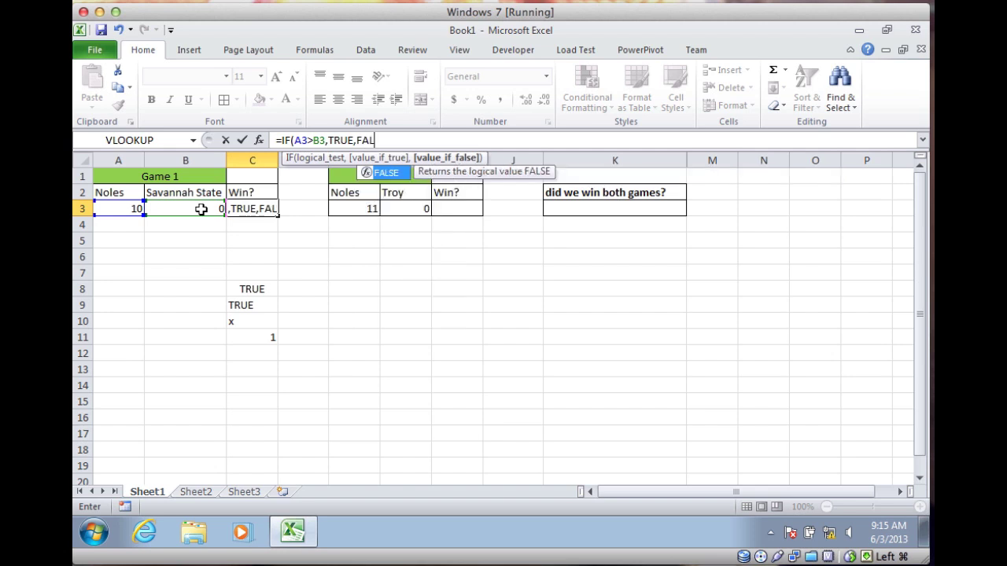
pyautogui.write('SE)')
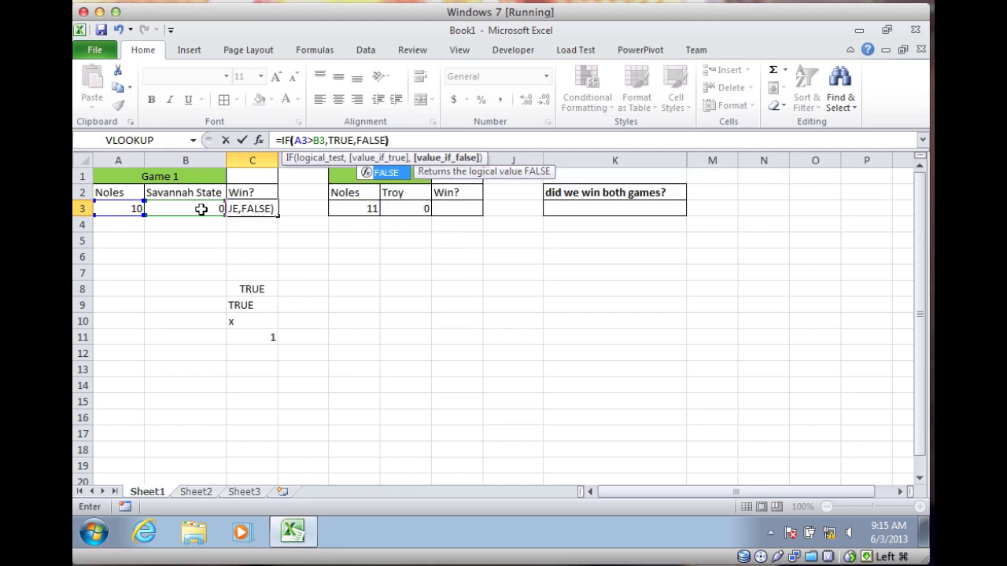
pyautogui.press('Return')
pyautogui.press('Up')
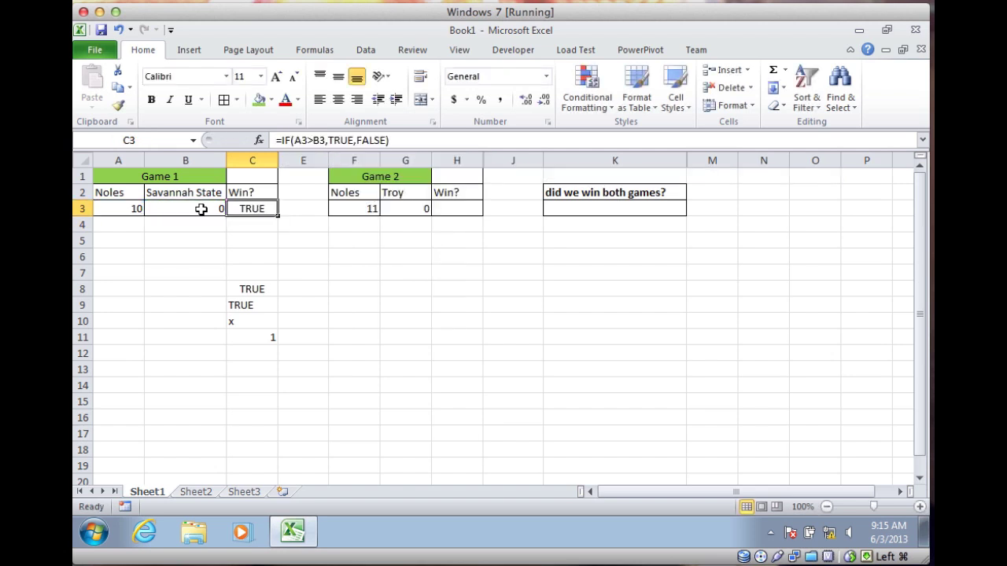
# Step: Put quotation marks around both results in C3 so the formula reads =IF(A3>B3,"TRUE","FALSE")
pyautogui.click(328, 140)
pyautogui.press('Right')
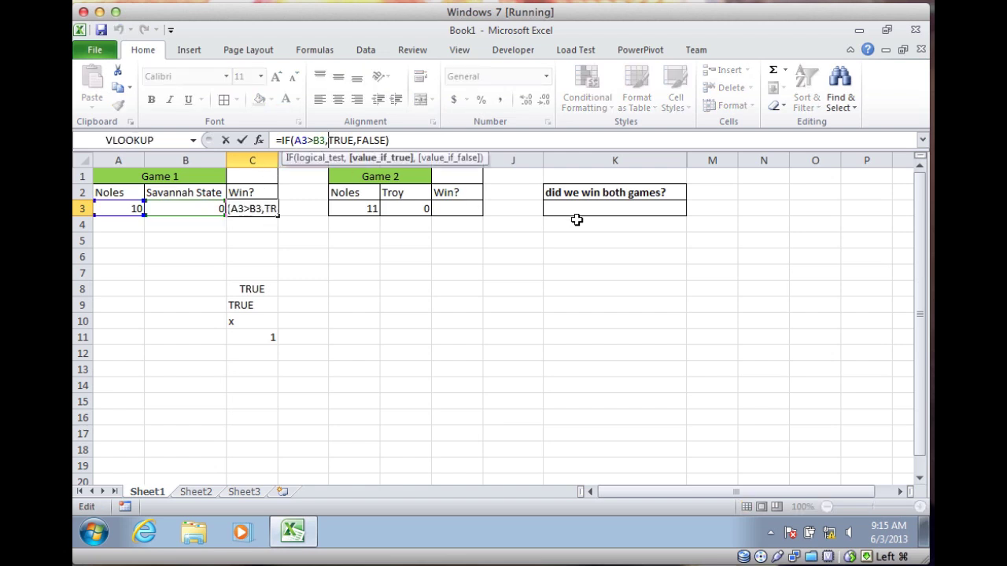
pyautogui.write('"')
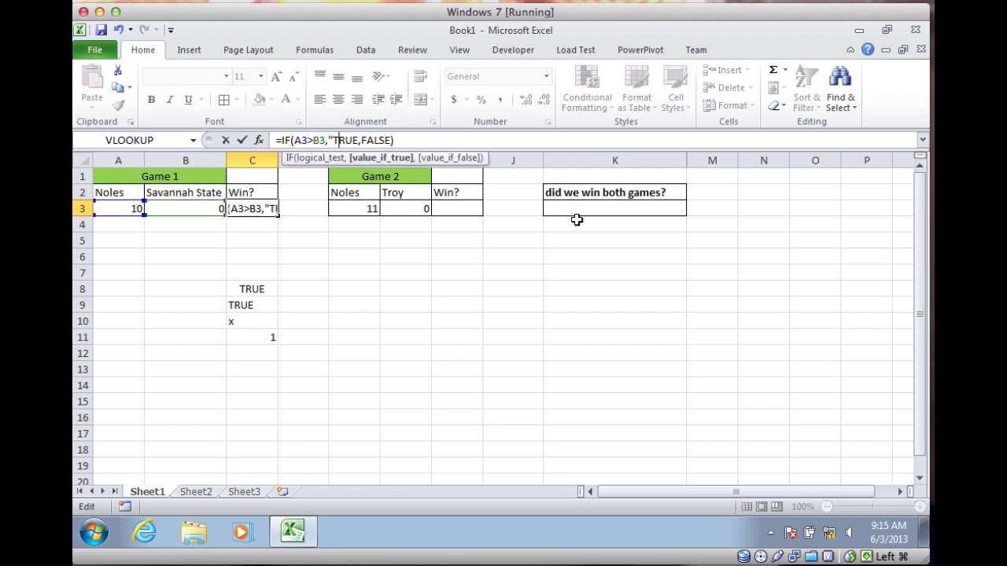
pyautogui.press('Right')
pyautogui.press('Right')
pyautogui.press('Right')
pyautogui.write('"')
pyautogui.press('Right')
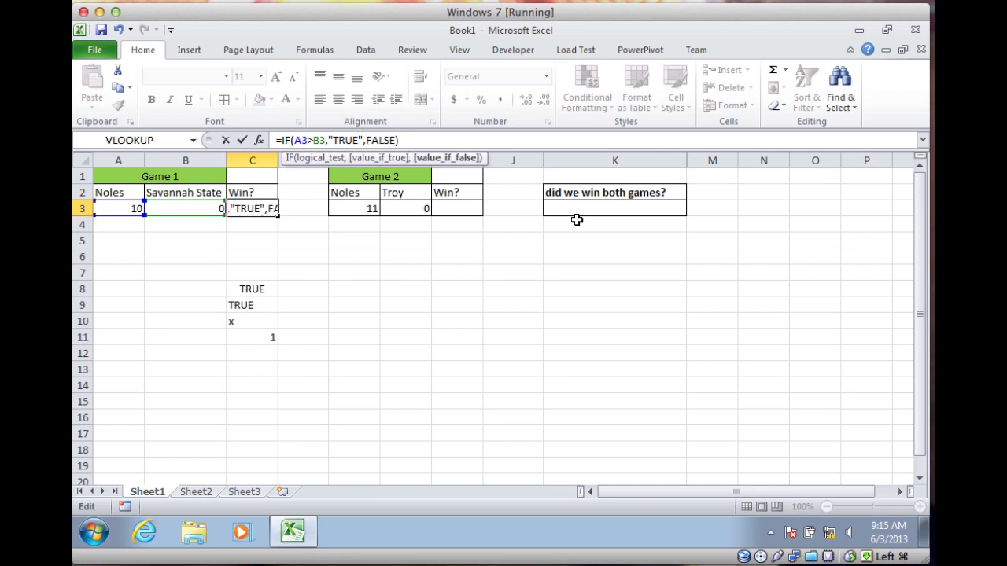
pyautogui.write('"')
pyautogui.press('Right')
pyautogui.press('Right')
pyautogui.press('Right')
pyautogui.press('Right')
pyautogui.press('Right')
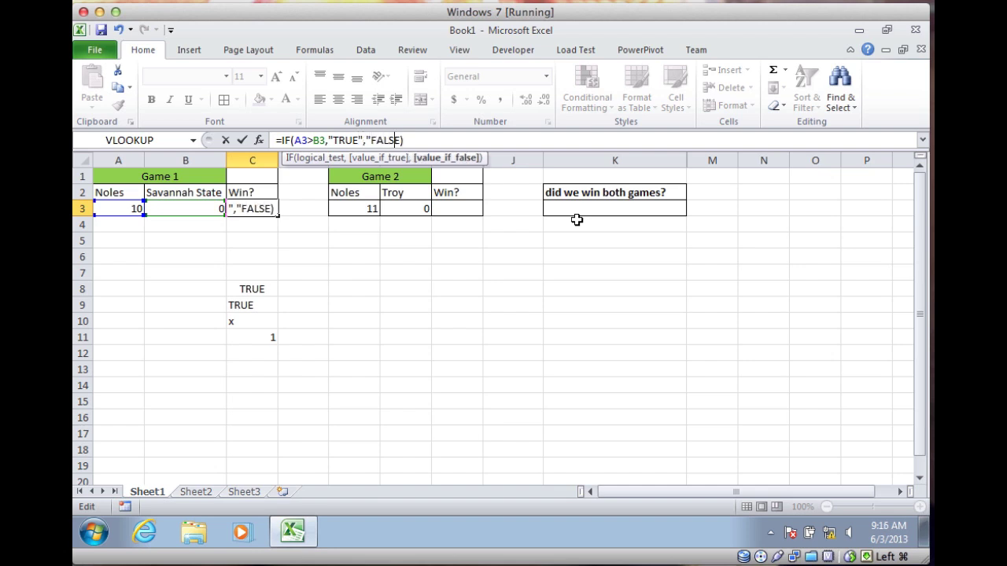
pyautogui.write('"')
pyautogui.hotkey('ctrl', 'Return')
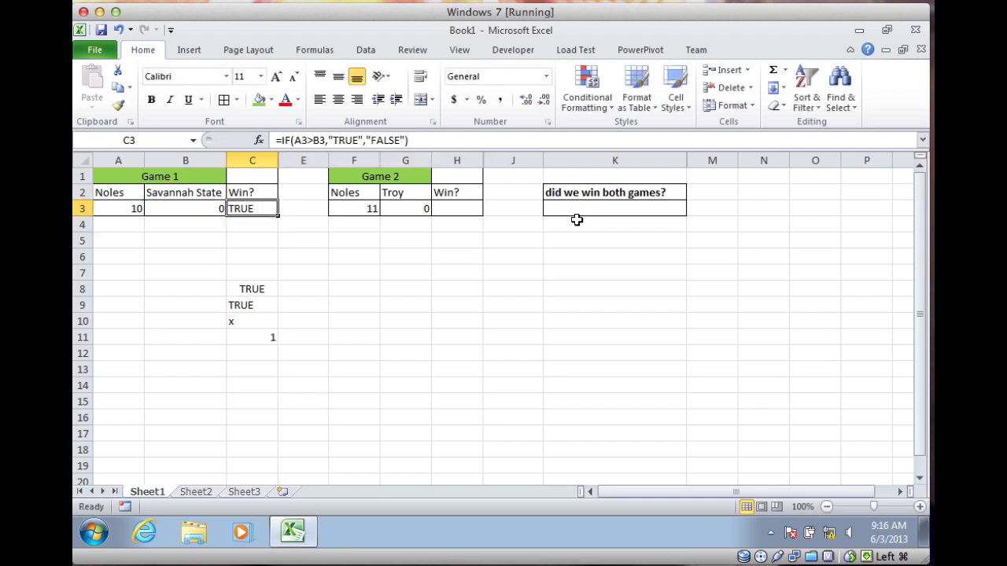
pyautogui.press('Up')
pyautogui.press('Left')
pyautogui.press('Left')
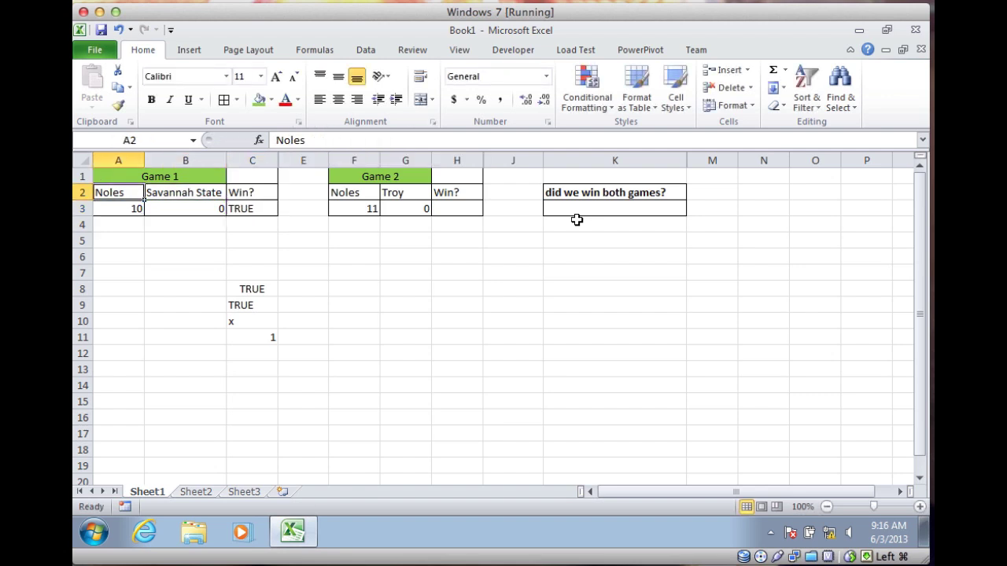
pyautogui.press('Down')
pyautogui.press('Right')
pyautogui.press('Right')
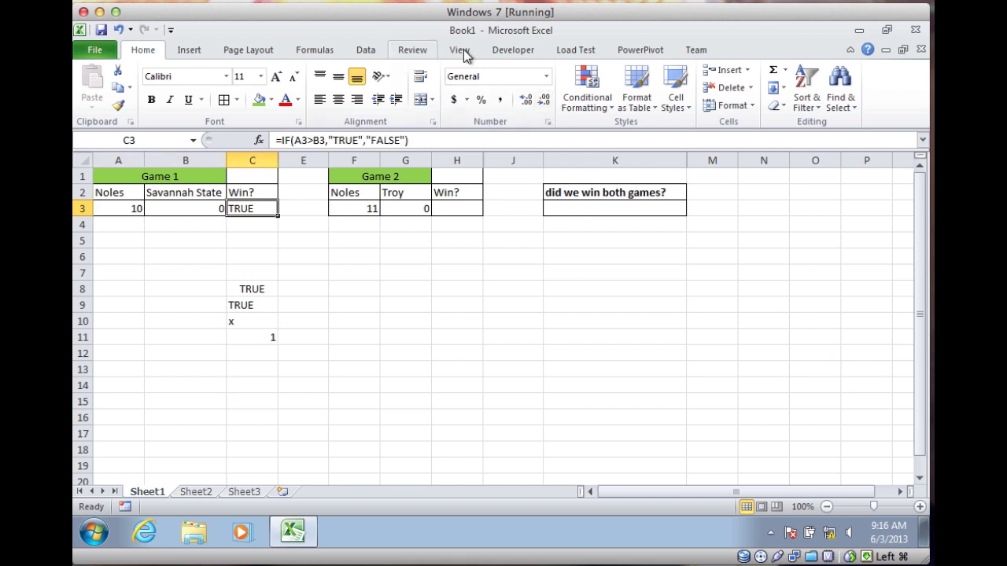
# Step: Evaluate the IF formula in C3 stage by stage, stepping into references A3 and B3, and close the evaluation
pyautogui.click(315, 51)
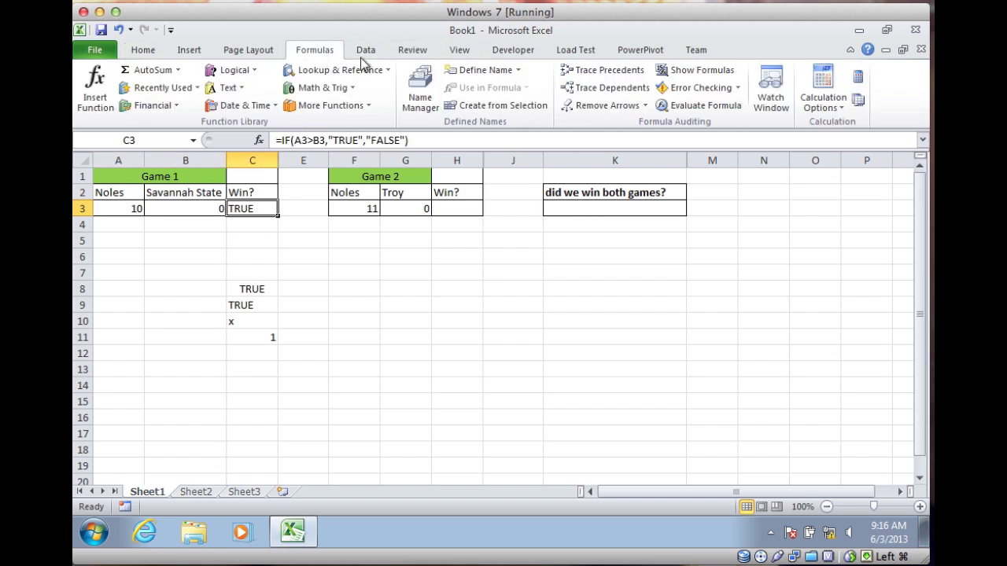
pyautogui.click(695, 107)
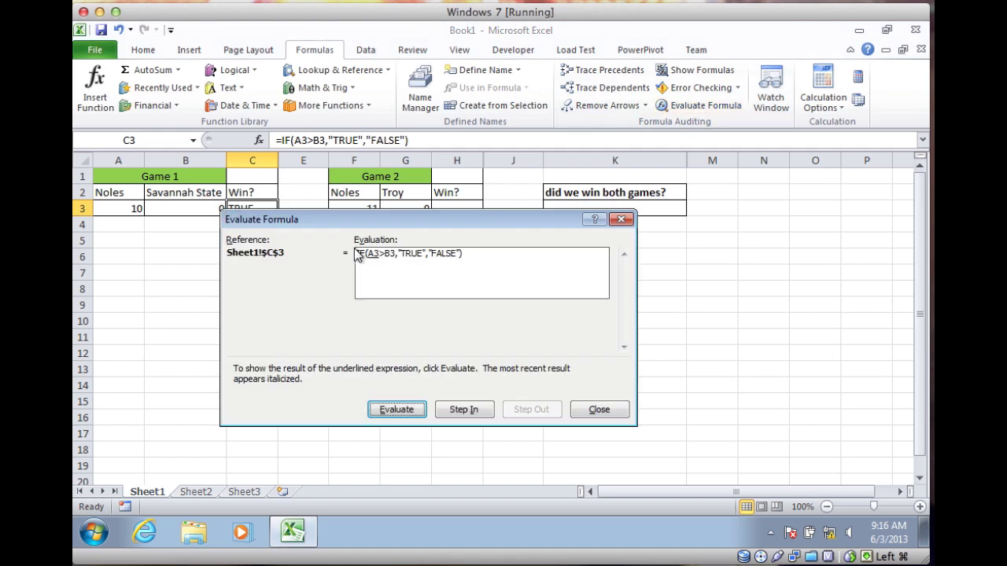
pyautogui.click(464, 409)
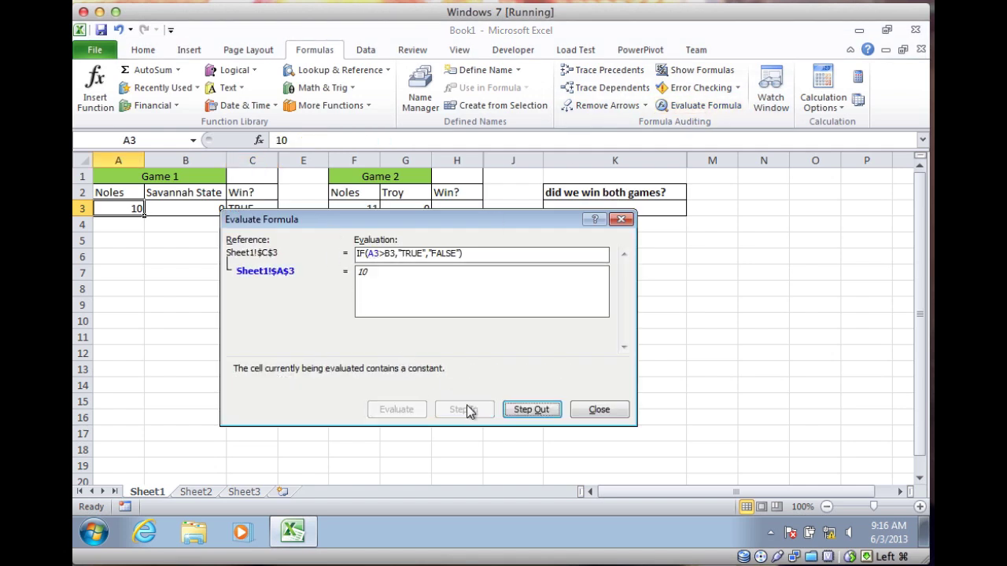
pyautogui.click(532, 410)
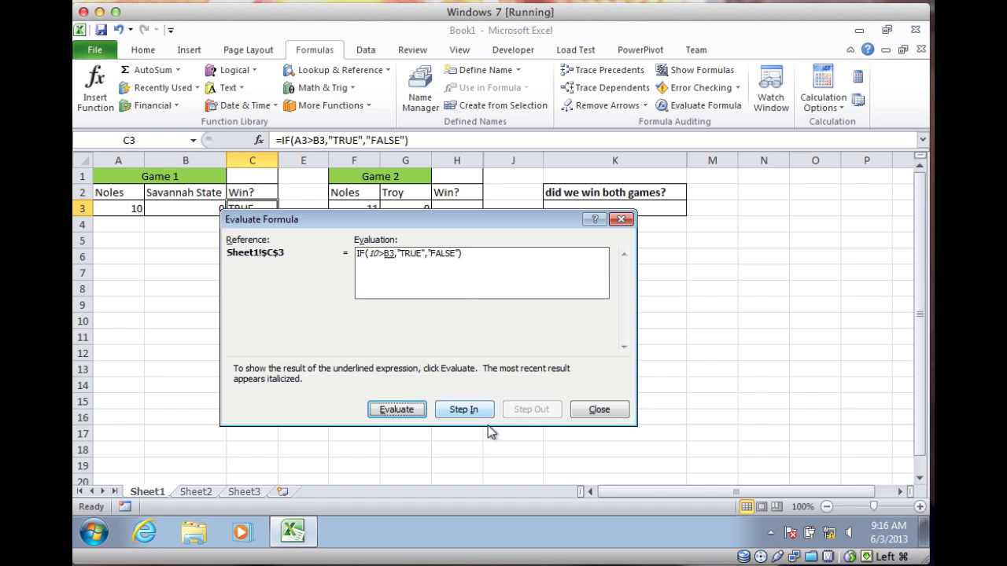
pyautogui.click(469, 410)
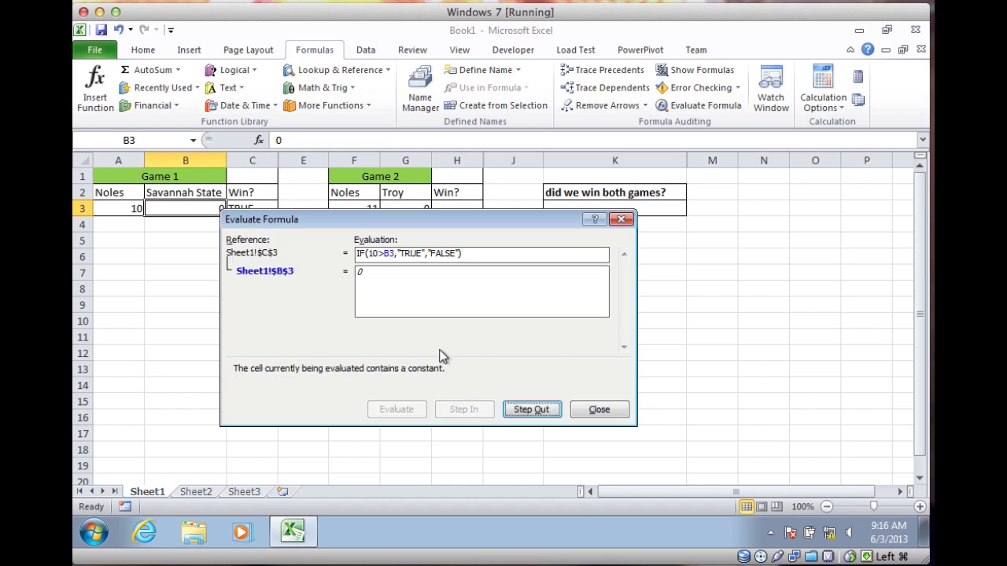
pyautogui.click(534, 416)
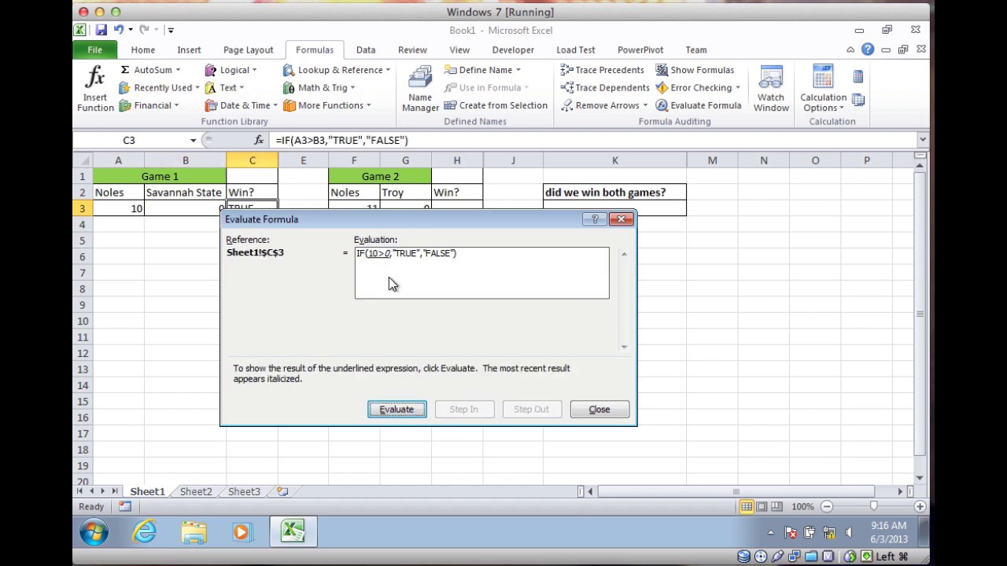
pyautogui.click(413, 414)
pyautogui.click(406, 414)
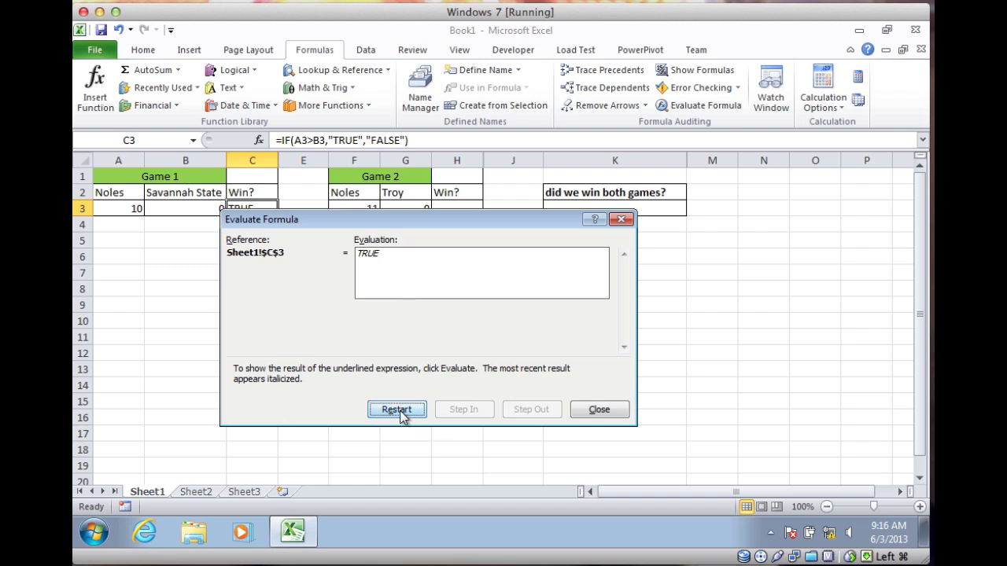
pyautogui.click(594, 411)
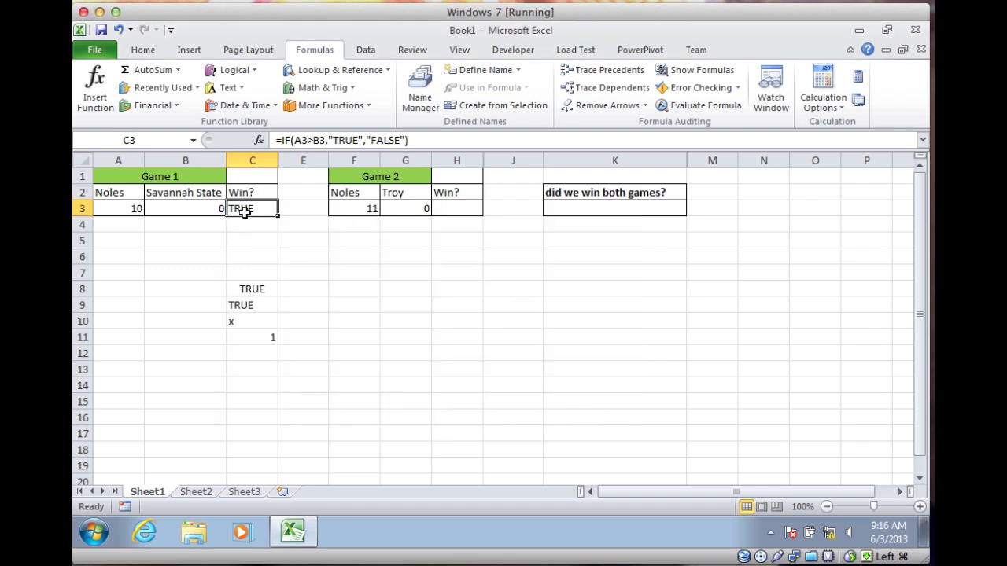
# Step: Enter the formula =IF(F3>G3,TRUE,FALSE) in the Game 2 Win? cell, H3
pyautogui.click(448, 207)
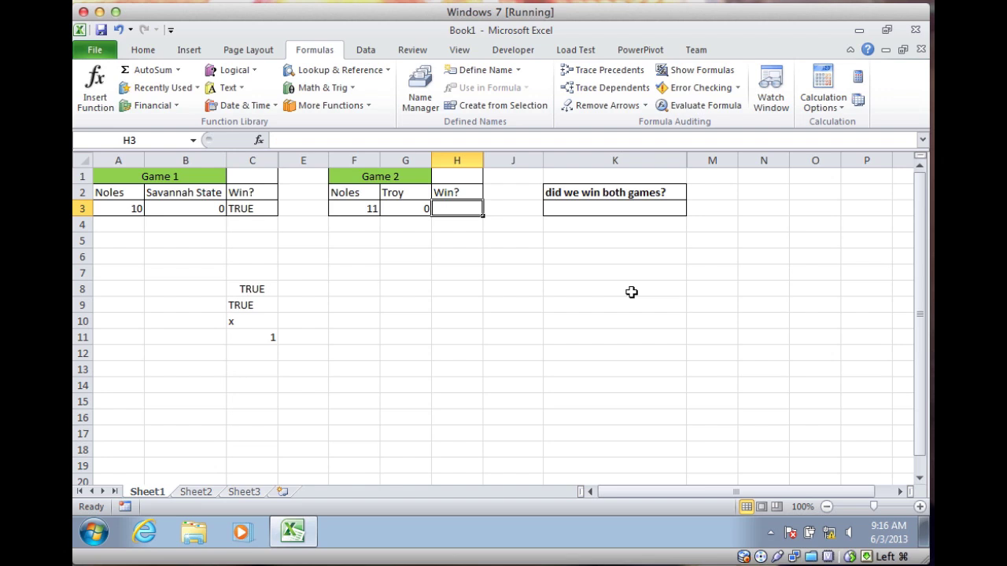
pyautogui.write('=')
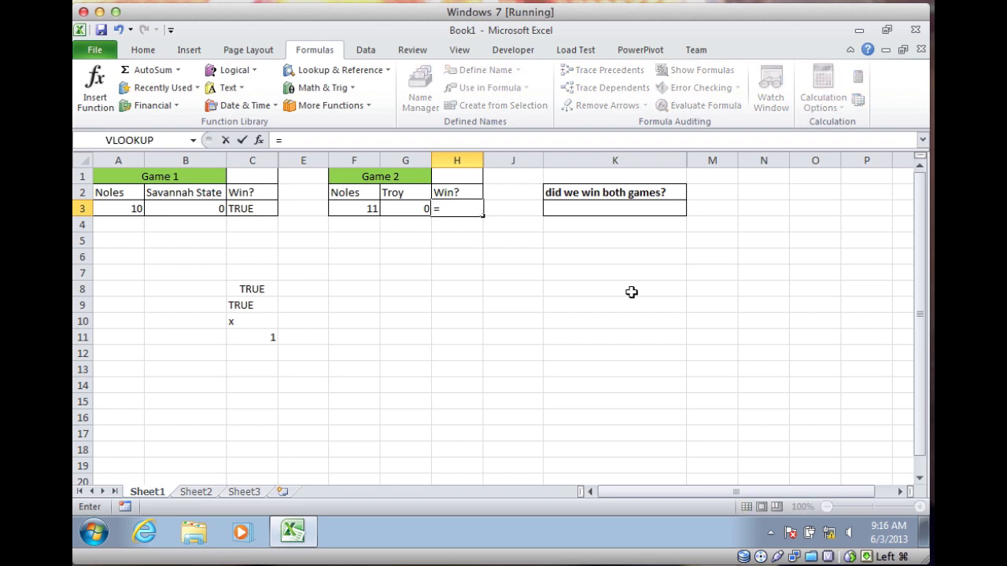
pyautogui.write('if(')
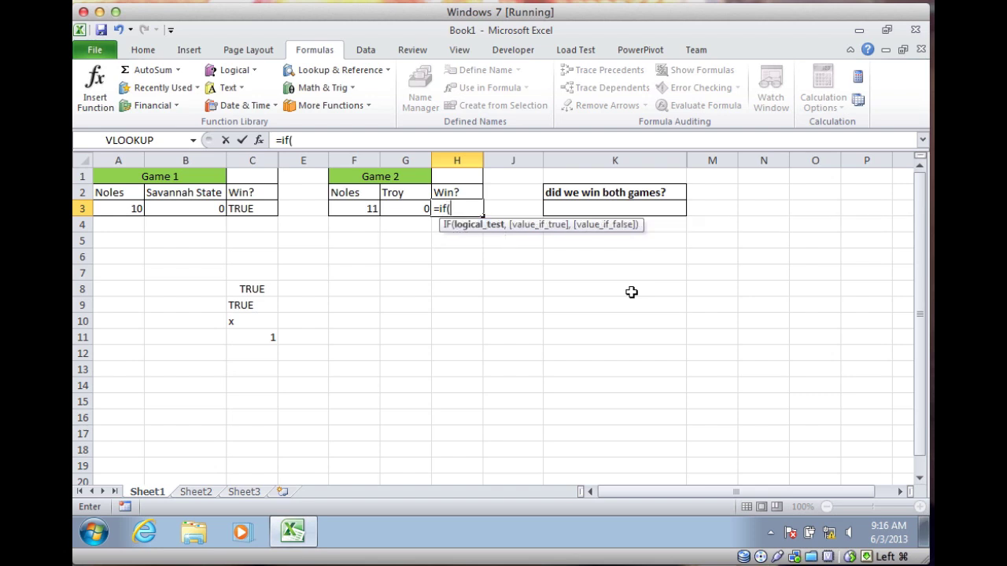
pyautogui.press('Left')
pyautogui.press('Left')
pyautogui.write('>')
pyautogui.press('Left')
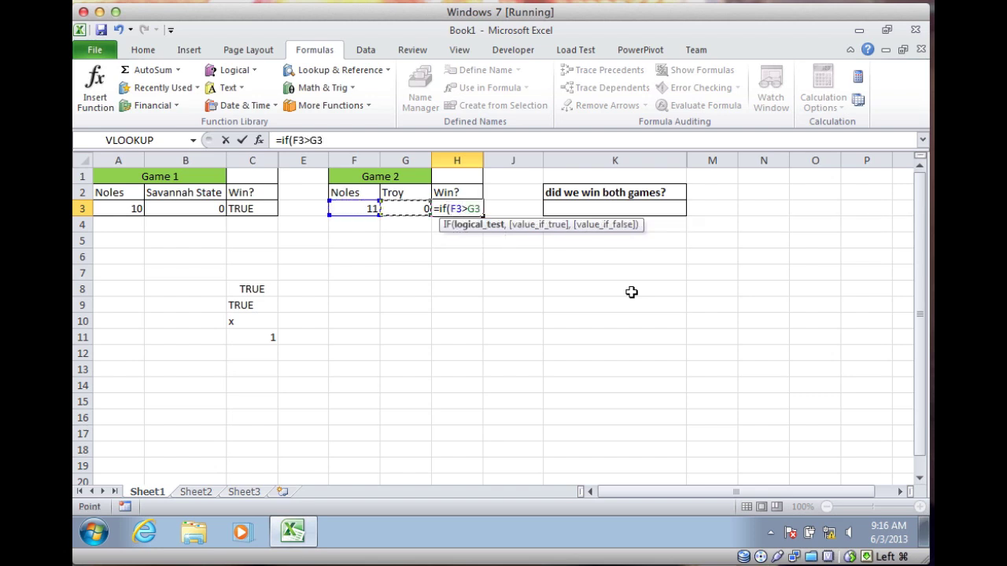
pyautogui.write(',TR')
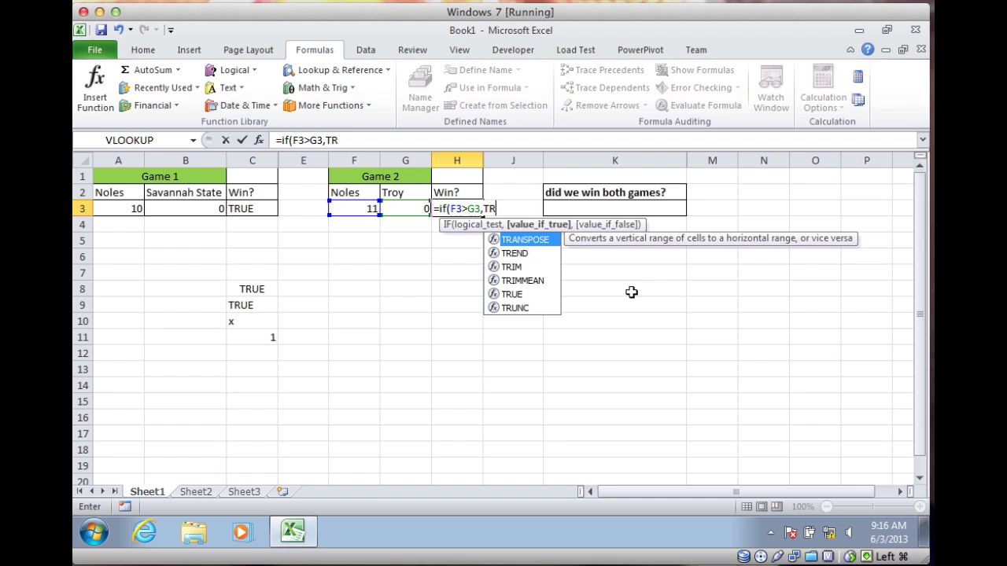
pyautogui.write('UE,')
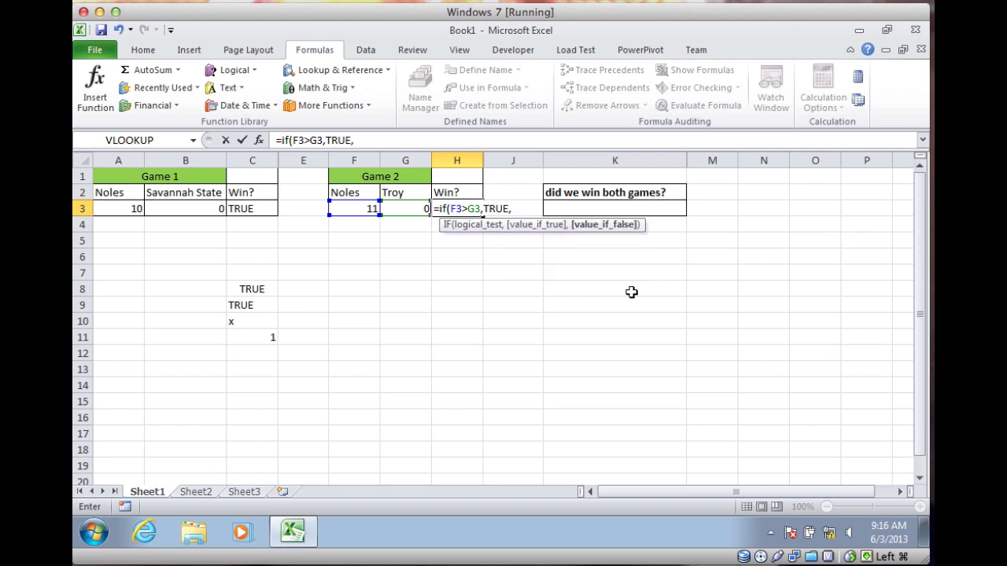
pyautogui.write('FALSE')
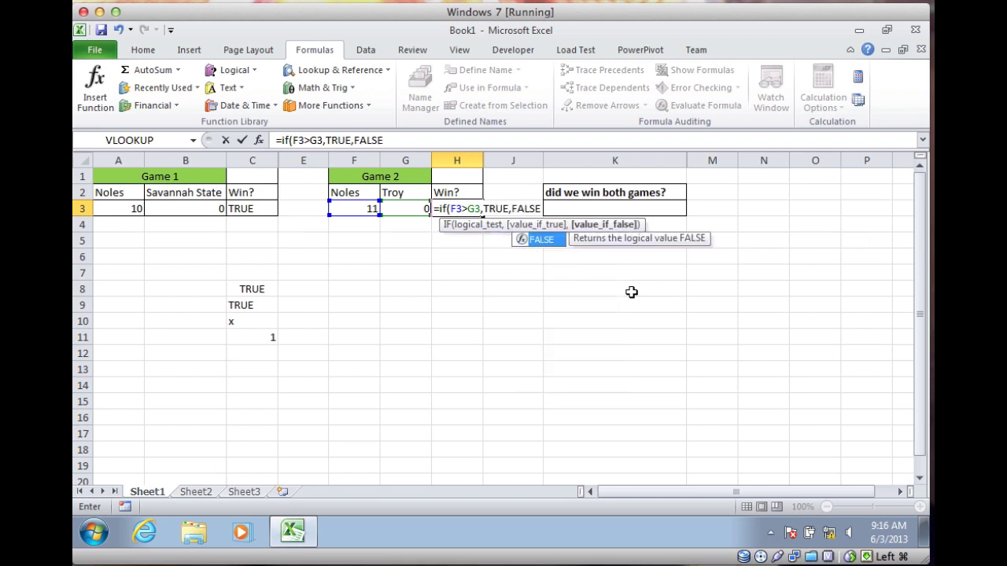
pyautogui.write(')')
pyautogui.press('Return')
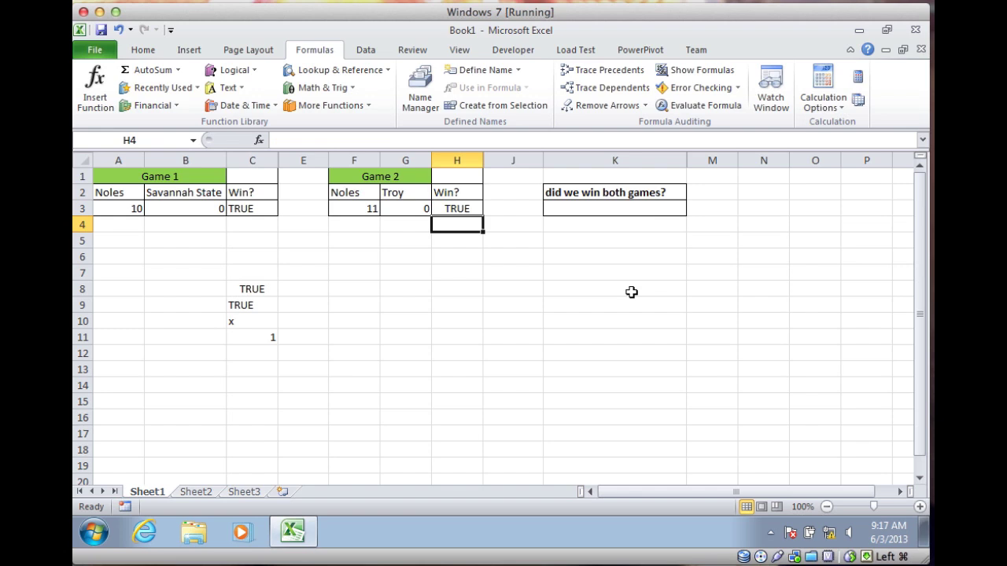
# Step: Enter the formula =AND(C3,H3) in K3, the cell under "did we win both games?"
pyautogui.press('Up')
pyautogui.press('Right')
pyautogui.press('Right')
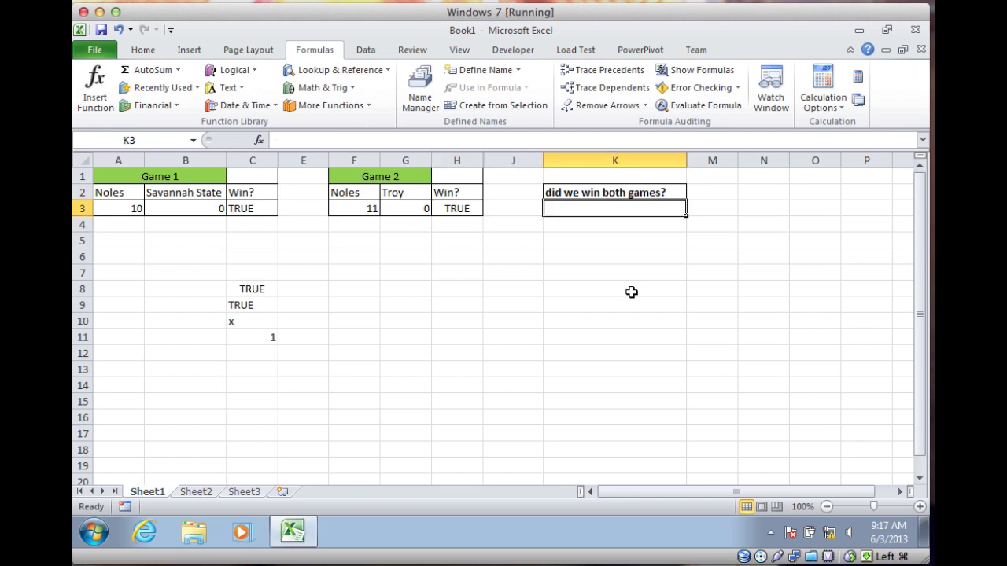
pyautogui.click(259, 205)
pyautogui.click(450, 206)
pyautogui.click(591, 209)
pyautogui.write('=')
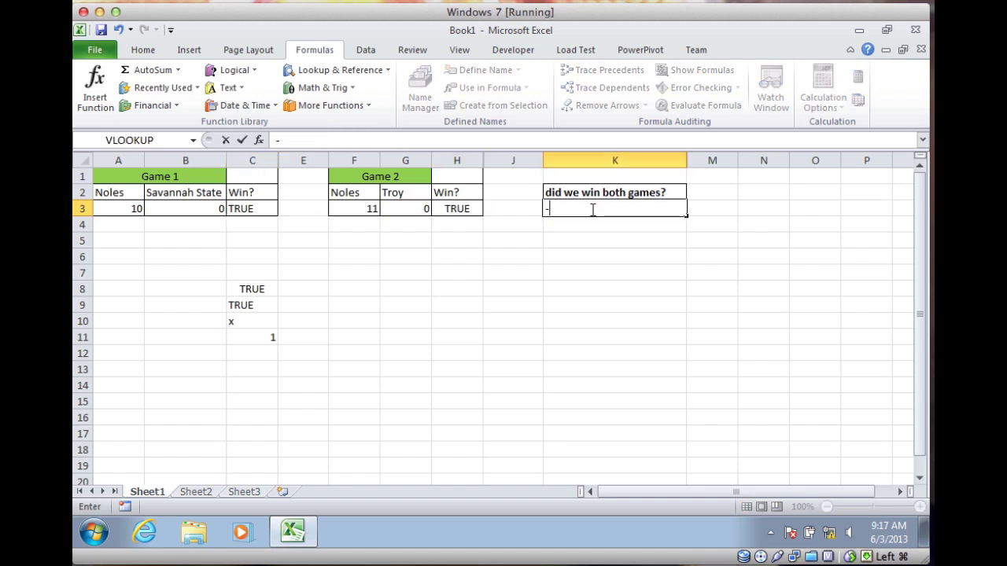
pyautogui.press('BackSpace')
pyautogui.write('=AND(')
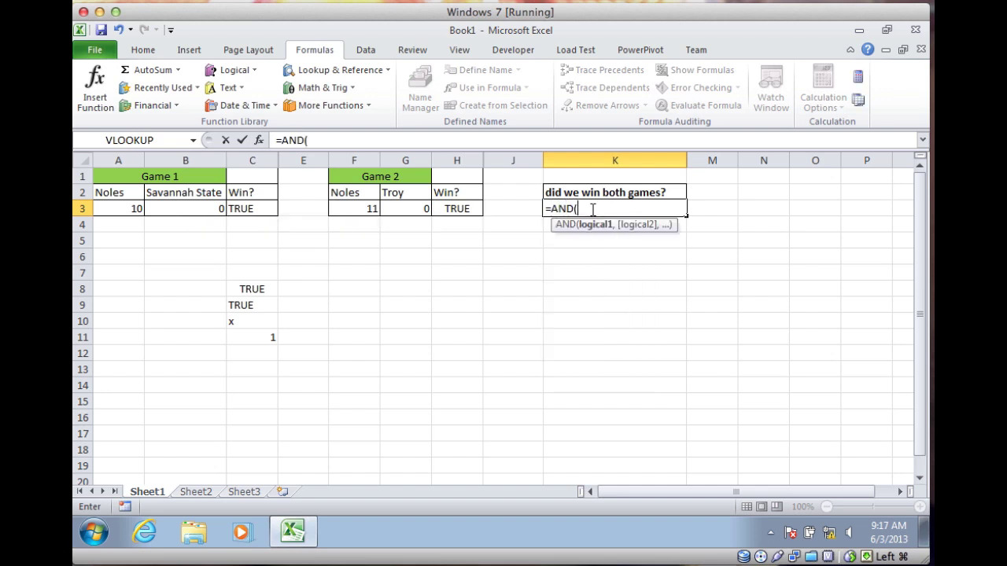
pyautogui.click(255, 209)
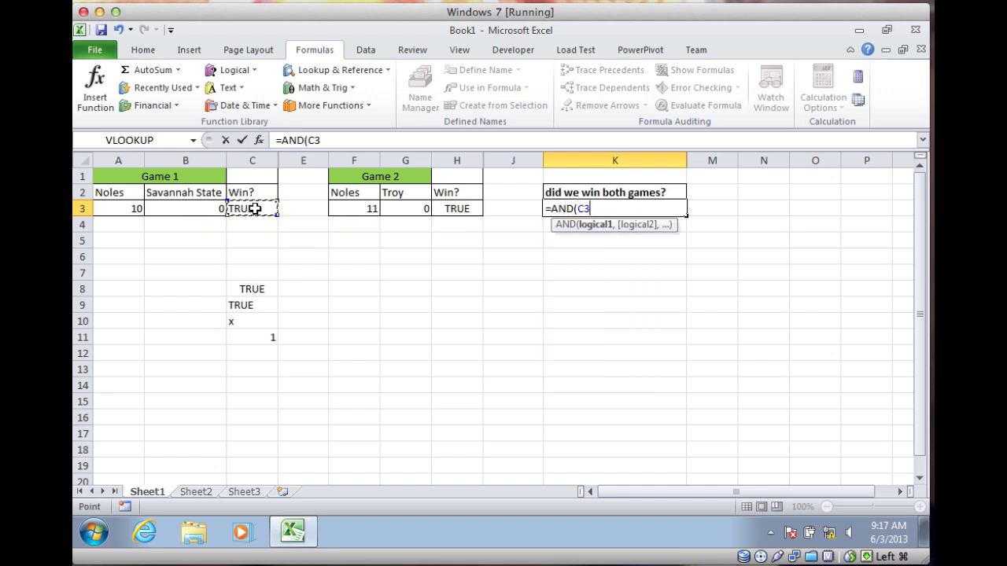
pyautogui.write(',')
pyautogui.click(470, 208)
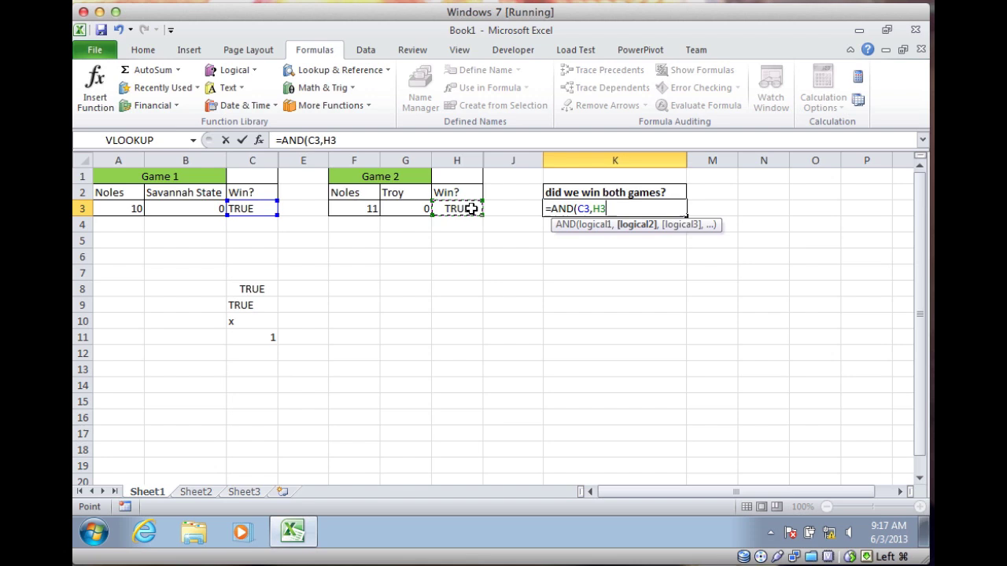
pyautogui.write(')')
pyautogui.hotkey('ctrl', 'Return')
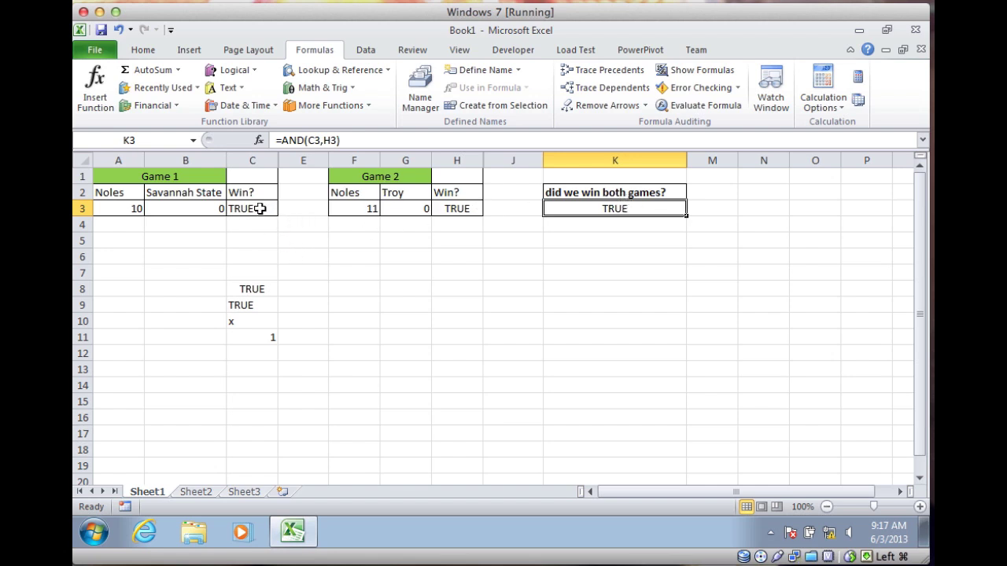
# Step: Unhide columns D, I and L, which hold the "win by > 10" questions
pyautogui.click(462, 208)
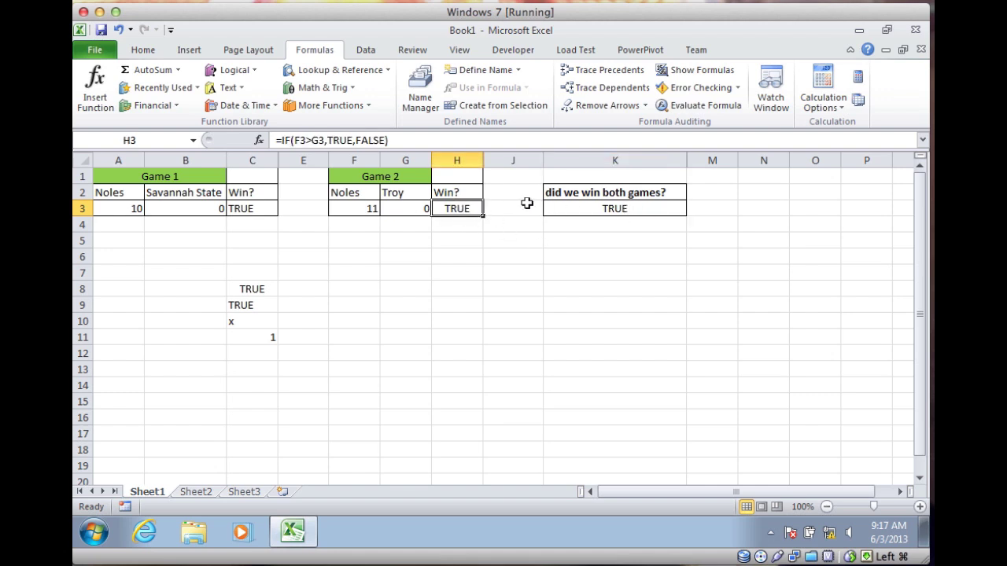
pyautogui.doubleClick(282, 159)
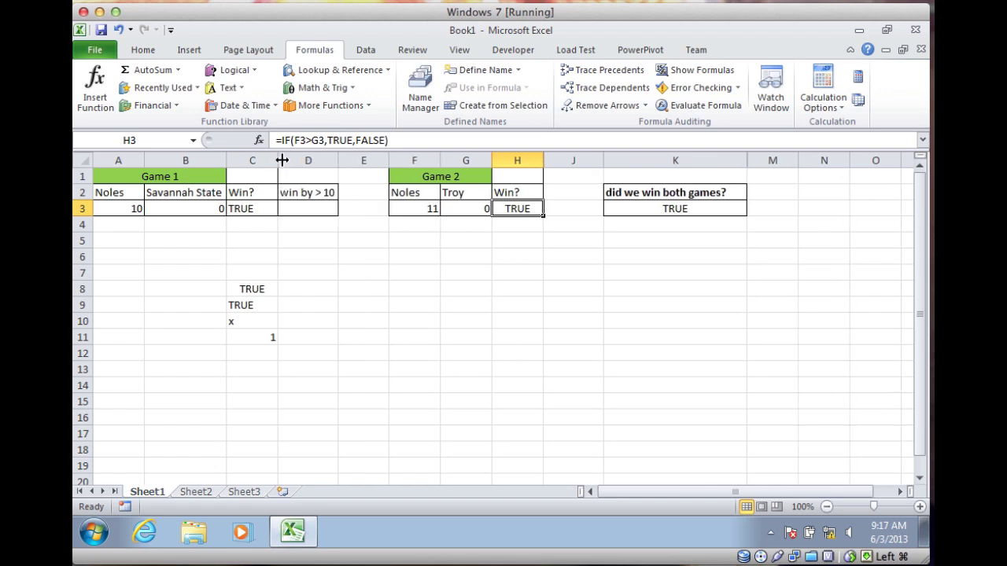
pyautogui.doubleClick(549, 158)
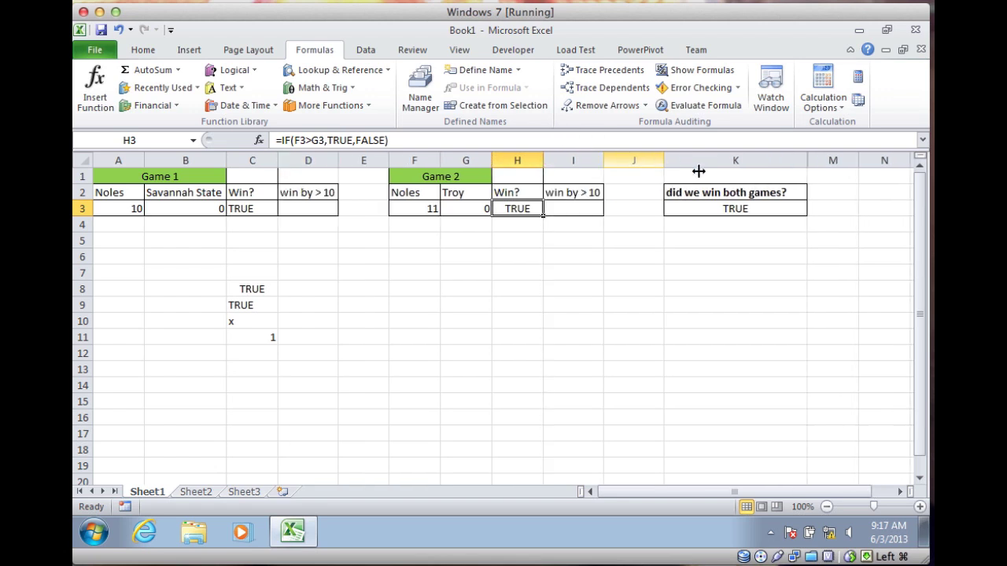
pyautogui.doubleClick(811, 158)
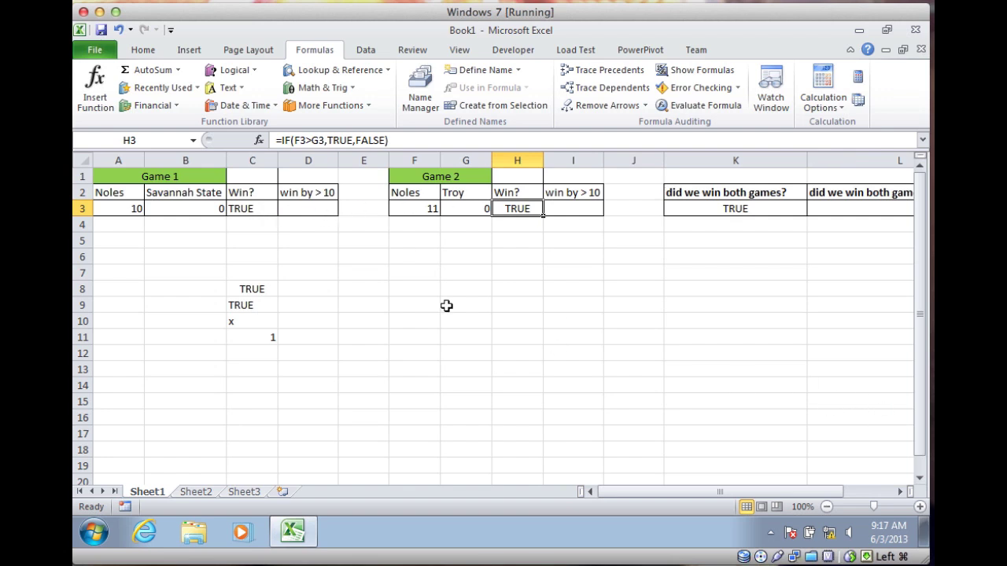
# Step: Start an IF formula in the Game 1 "win by > 10" cell, D3, with the logical test A3>B3+10
pyautogui.click(308, 209)
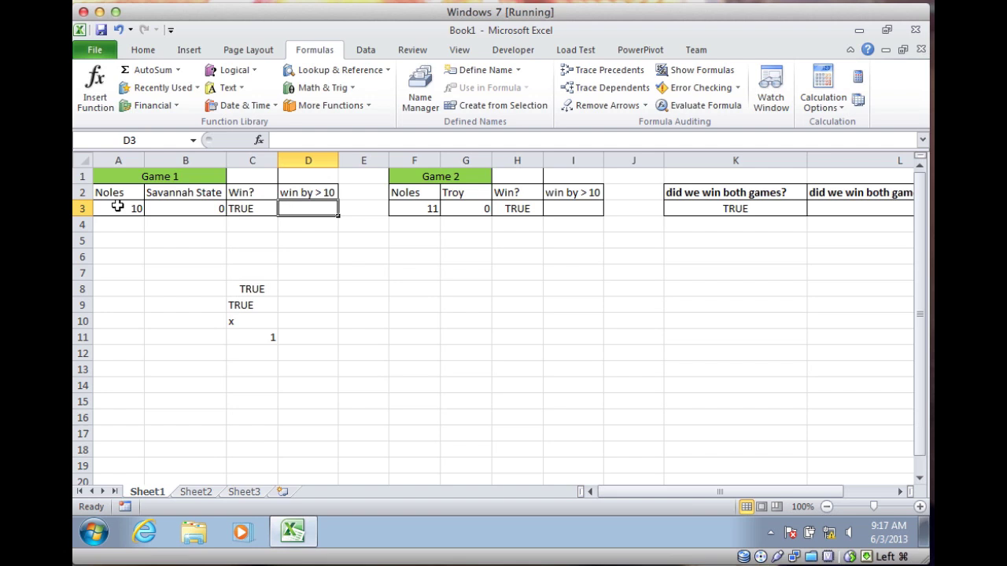
pyautogui.moveTo(109, 207); pyautogui.dragTo(167, 206)
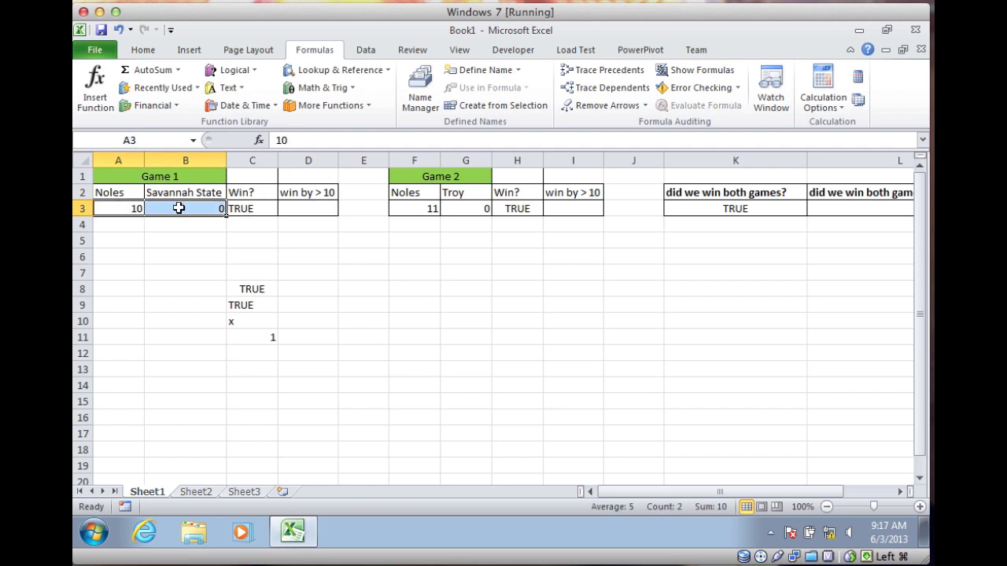
pyautogui.click(295, 208)
pyautogui.write('=')
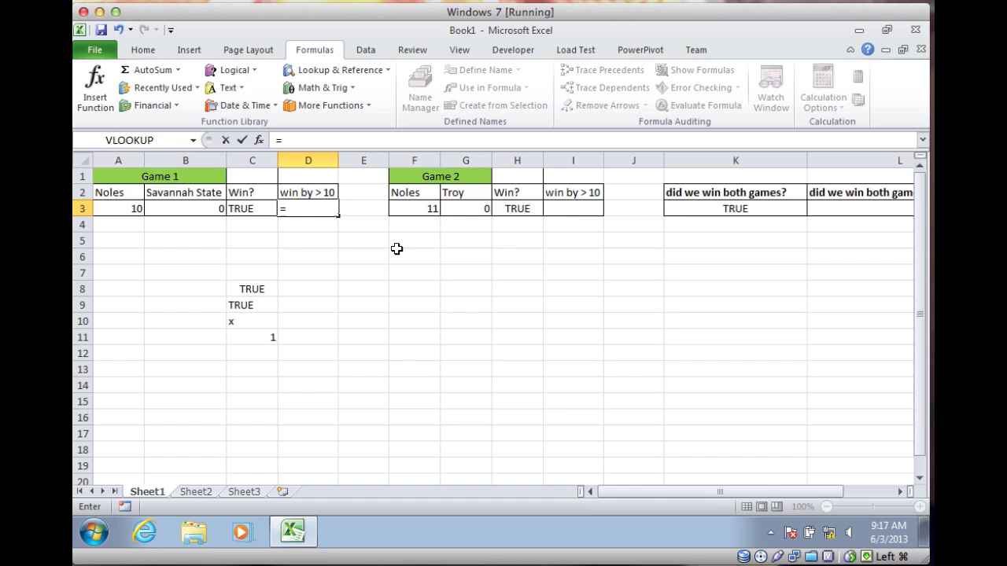
pyautogui.press('Left')
pyautogui.press('Left')
pyautogui.press('Left')
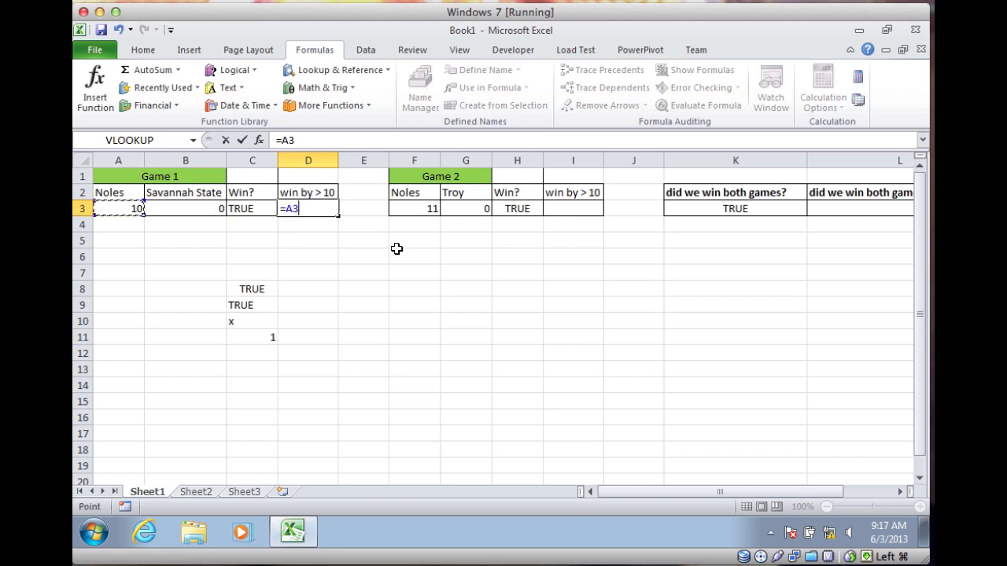
pyautogui.press('BackSpace')
pyautogui.press('BackSpace')
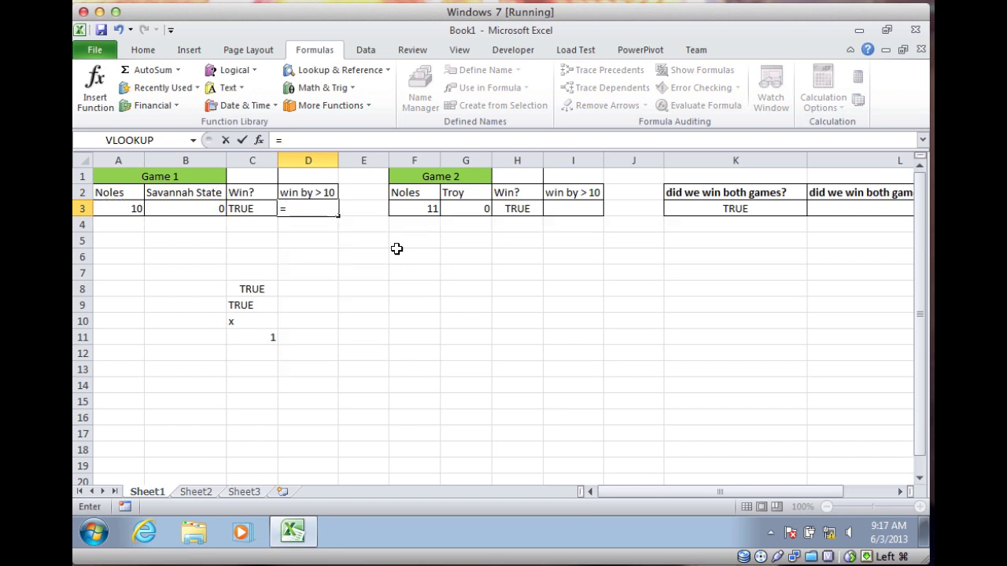
pyautogui.write('IF(')
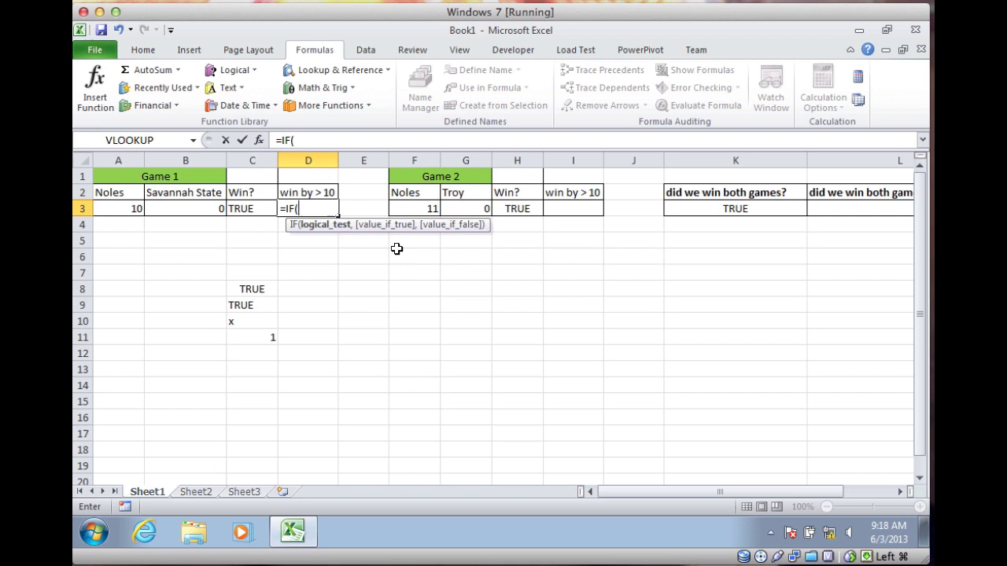
pyautogui.press('Left')
pyautogui.press('Left')
pyautogui.press('Left')
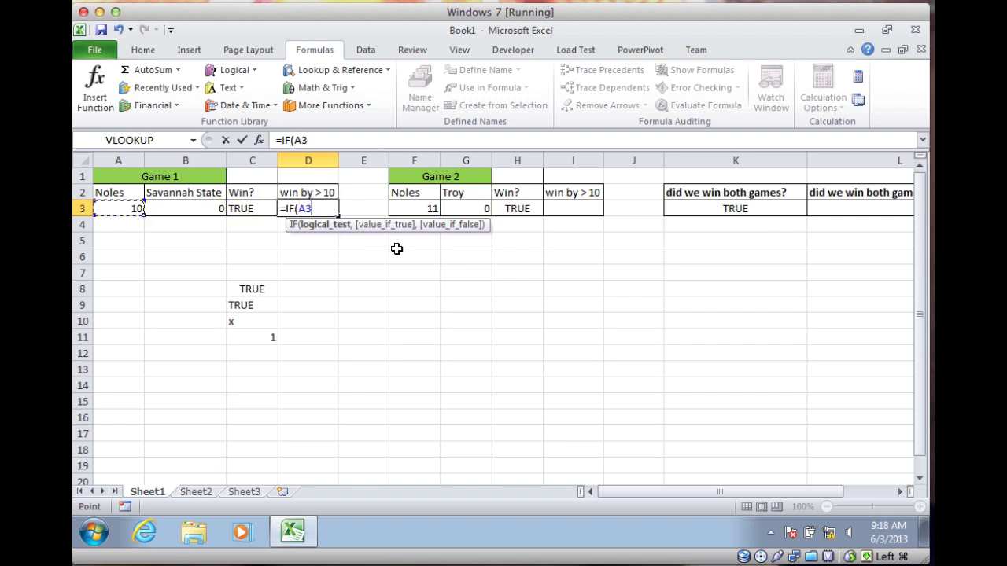
pyautogui.write('>')
pyautogui.press('Left')
pyautogui.press('Left')
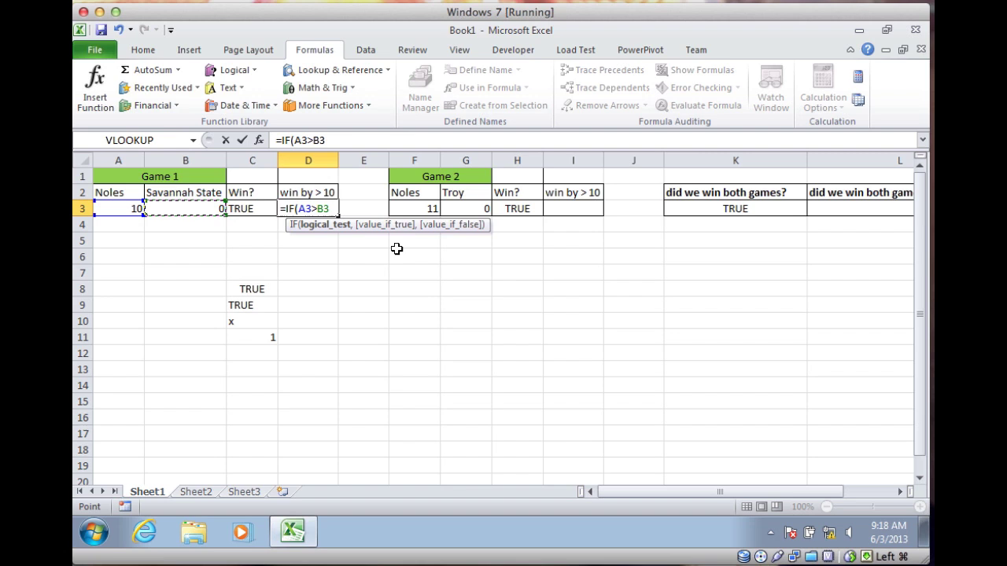
pyautogui.write('+10)')
pyautogui.press('BackSpace')
# Step: Complete the IF formula in D3 with the quoted results "TRUE" and "FALSE"
pyautogui.write(',"')
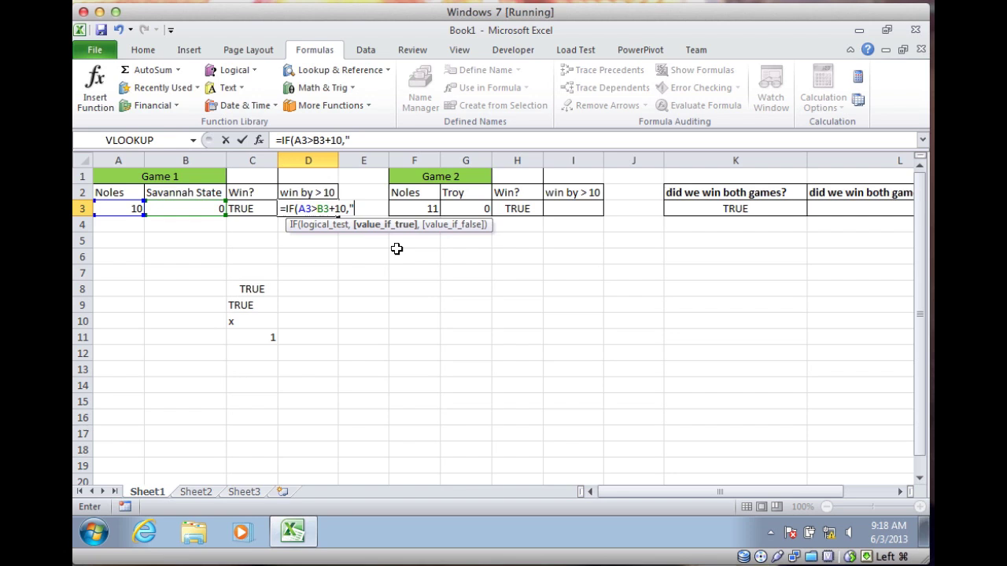
pyautogui.write('TRUE","F')
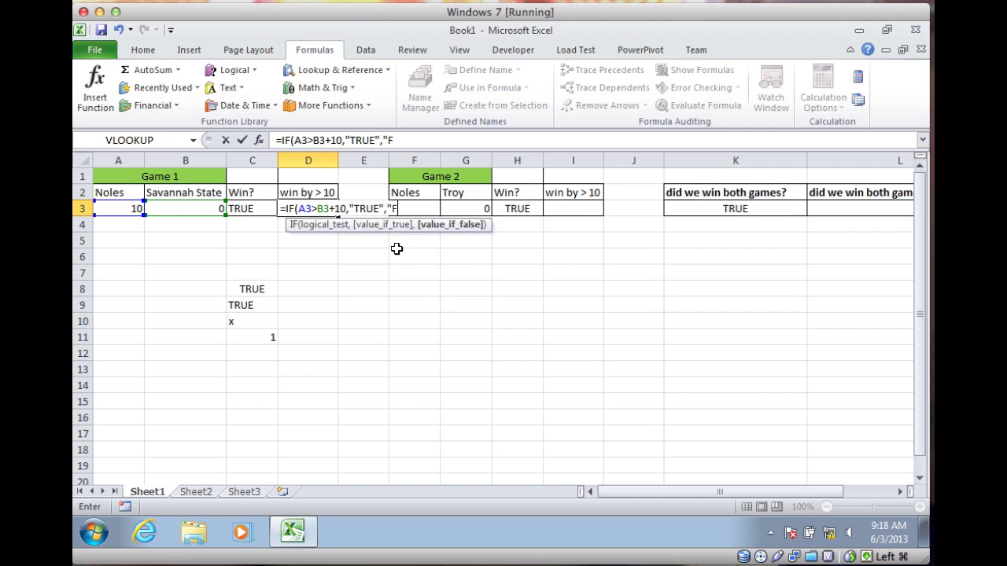
pyautogui.write('ALSE")')
pyautogui.press('Return')
pyautogui.press('Up')
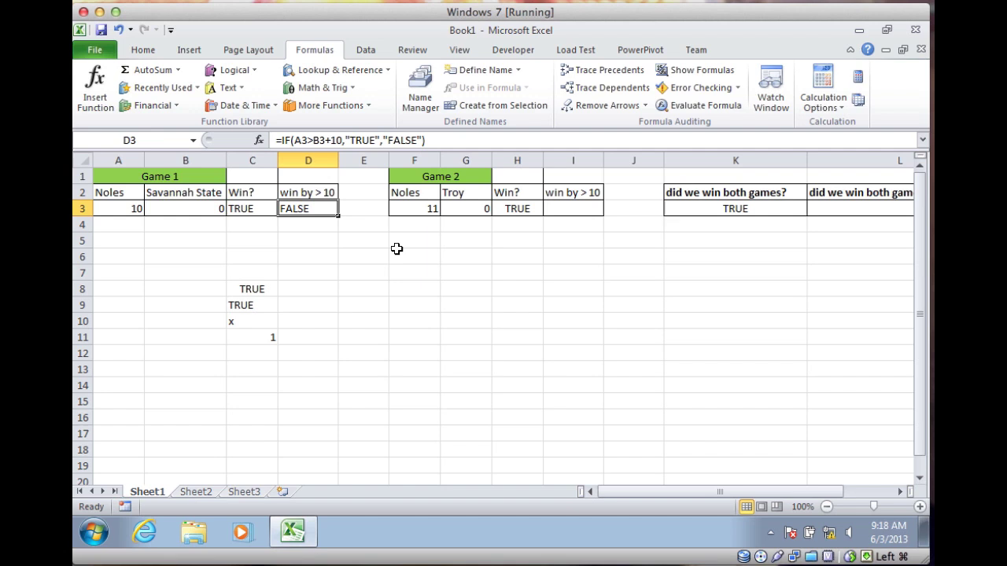
# Step: Copy the formula from D3 into the Game 2 "win by > 10" cell, I3
pyautogui.press('Right')
pyautogui.press('Right')
pyautogui.press('Right')
pyautogui.press('Right')
pyautogui.press('Right')
pyautogui.press('Left')
pyautogui.press('Left')
pyautogui.press('Left')
pyautogui.press('Left')
pyautogui.press('Left')
pyautogui.hotkey('ctrl', 'c')
pyautogui.press('Right')
pyautogui.press('Right')
pyautogui.press('Right')
pyautogui.press('Right')
pyautogui.press('Right')
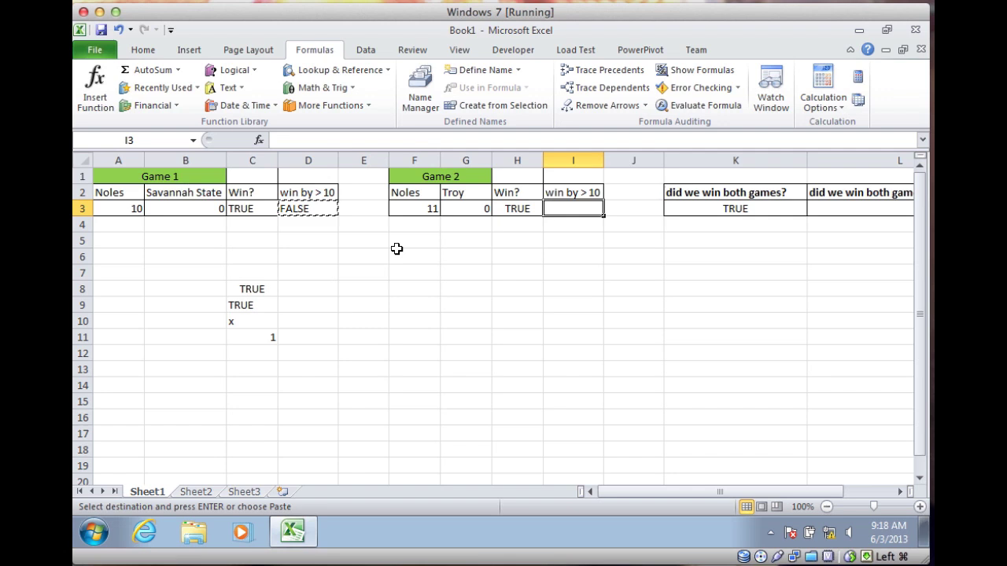
pyautogui.hotkey('ctrl', 'v')
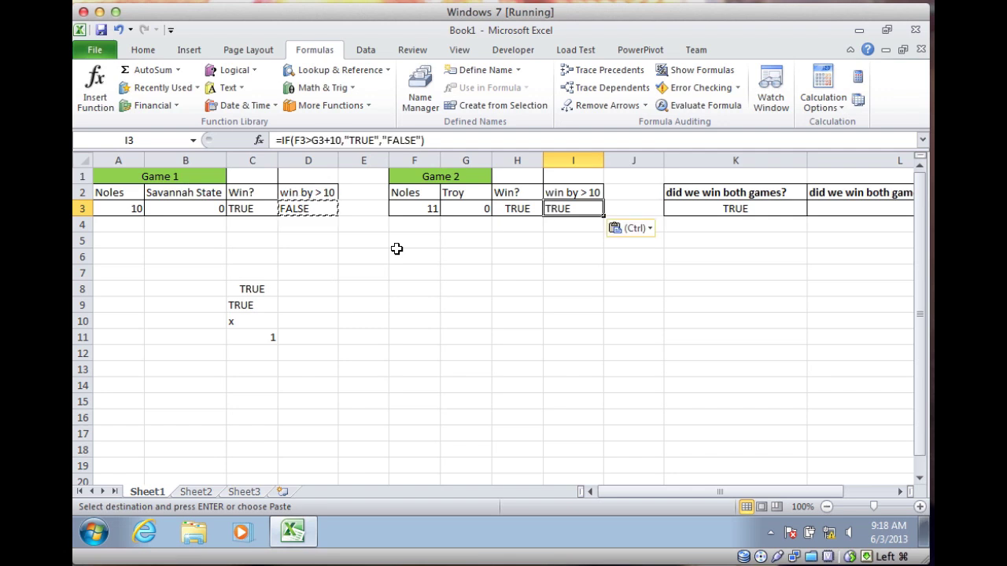
# Step: Remove the quotation marks around both results in I3 so the formula reads =IF(F3>G3+10,TRUE,FALSE)
pyautogui.click(377, 140)
pyautogui.press('Delete')
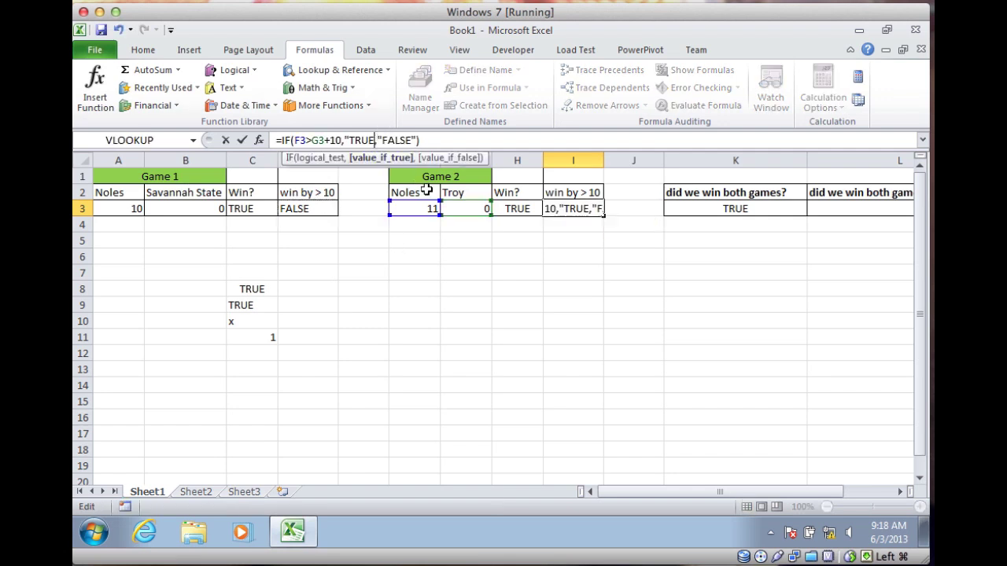
pyautogui.press('Left')
pyautogui.press('Left')
pyautogui.press('Left')
pyautogui.press('Left')
pyautogui.press('BackSpace')
pyautogui.press('Right')
pyautogui.press('Right')
pyautogui.press('Right')
pyautogui.press('Right')
pyautogui.press('Right')
pyautogui.press('Right')
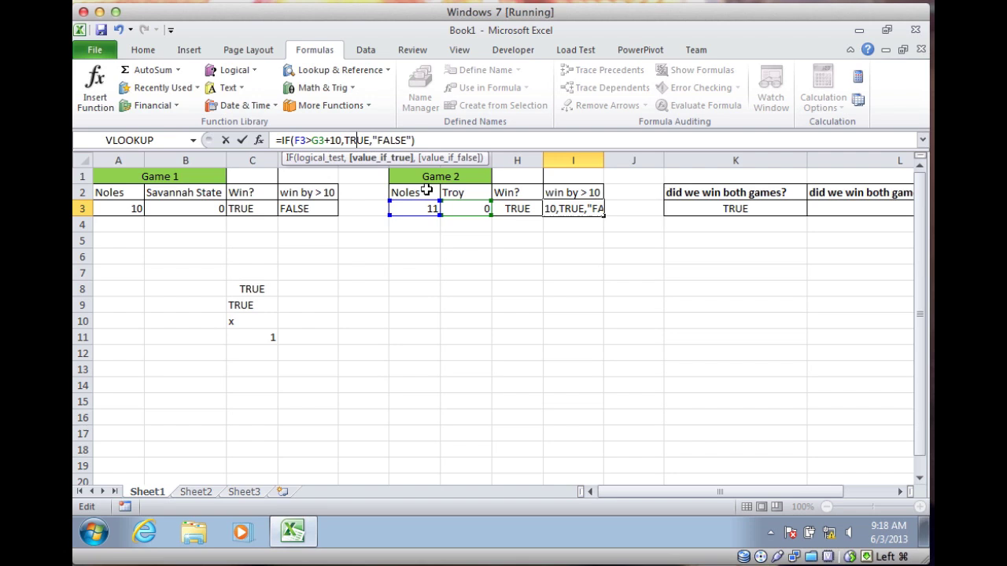
pyautogui.press('BackSpace')
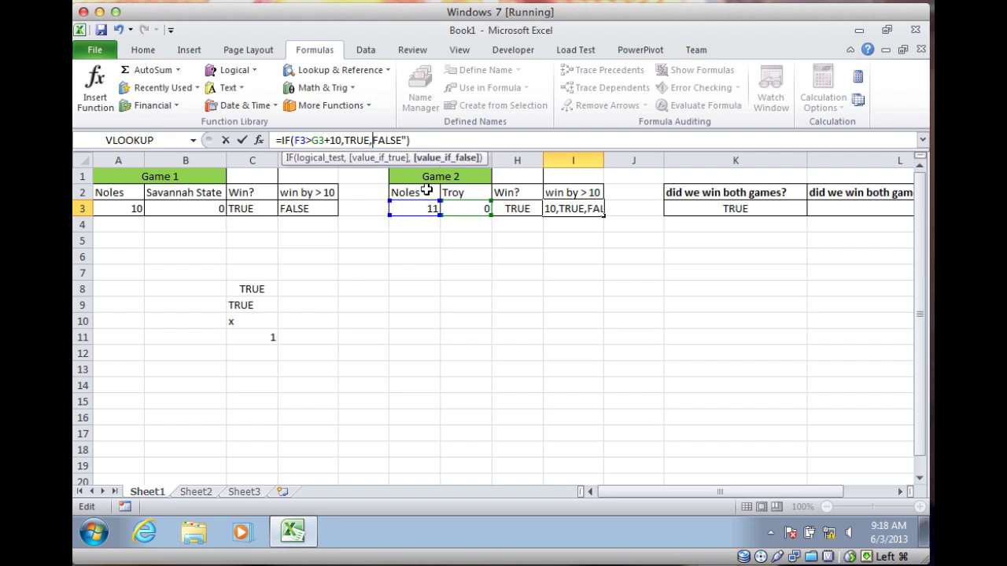
pyautogui.press('Right')
pyautogui.press('Right')
pyautogui.press('Right')
pyautogui.press('Right')
pyautogui.press('Right')
pyautogui.press('Right')
pyautogui.press('BackSpace')
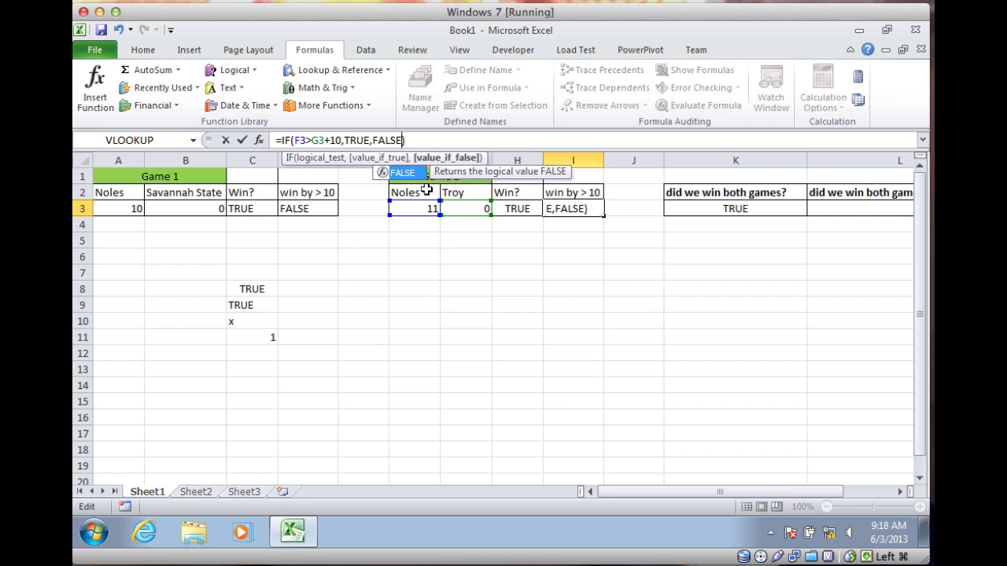
pyautogui.press('Return')
# Step: Compare the "win by > 10" formulas and results of Game 1 in D3 and Game 2 in I3
pyautogui.press('Up')
pyautogui.press('Left')
pyautogui.press('Left')
pyautogui.press('Left')
pyautogui.press('Left')
pyautogui.press('Left')
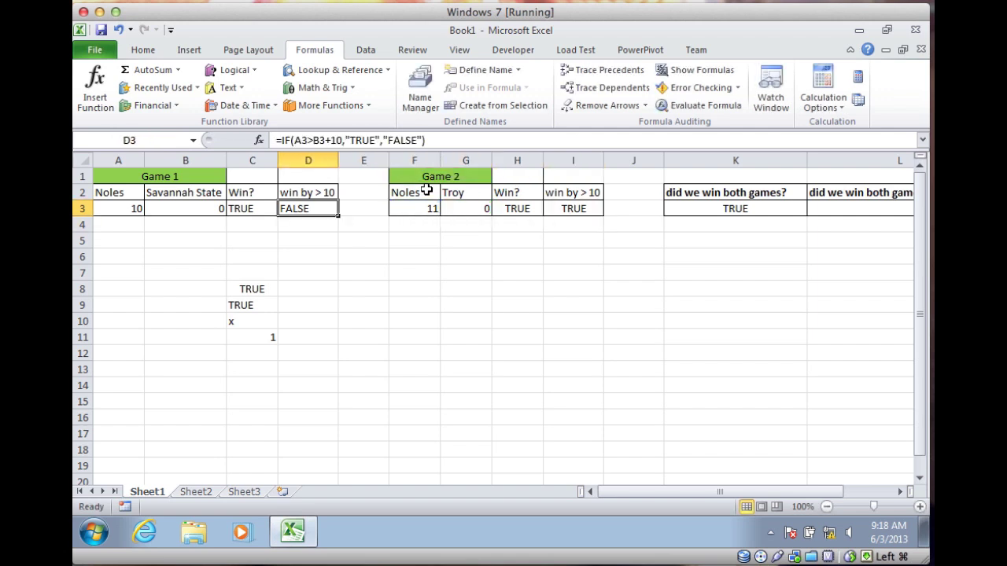
pyautogui.press('Right')
pyautogui.press('Right')
pyautogui.press('Right')
pyautogui.press('Right')
pyautogui.press('Right')
# Step: Enter =AND(D3,I3) in L3 to test whether both games were won by more than 10 runs
pyautogui.press('Right')
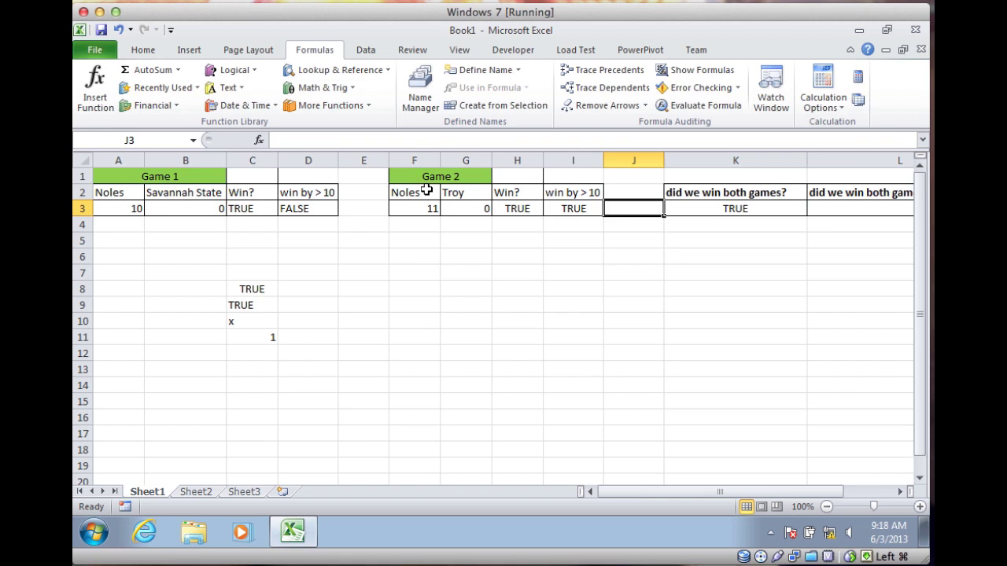
pyautogui.press('Right')
pyautogui.press('Right')
pyautogui.press('Right')
pyautogui.press('Left')
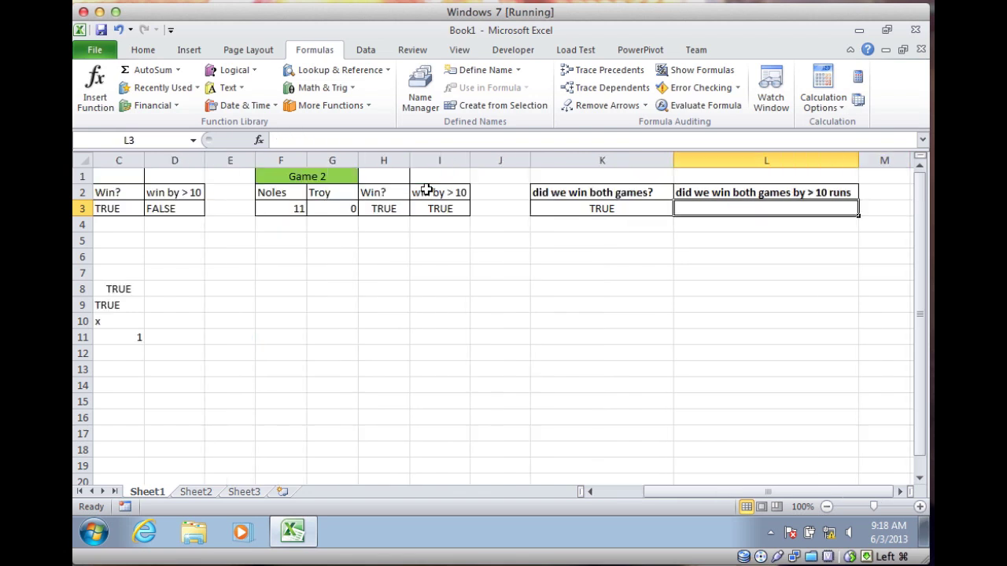
pyautogui.write('=')
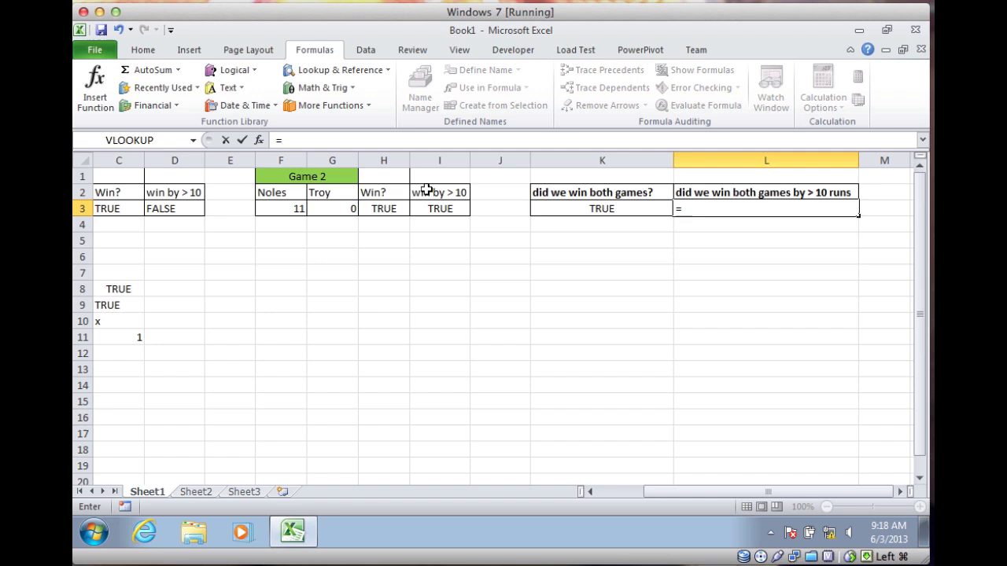
pyautogui.write('AND')
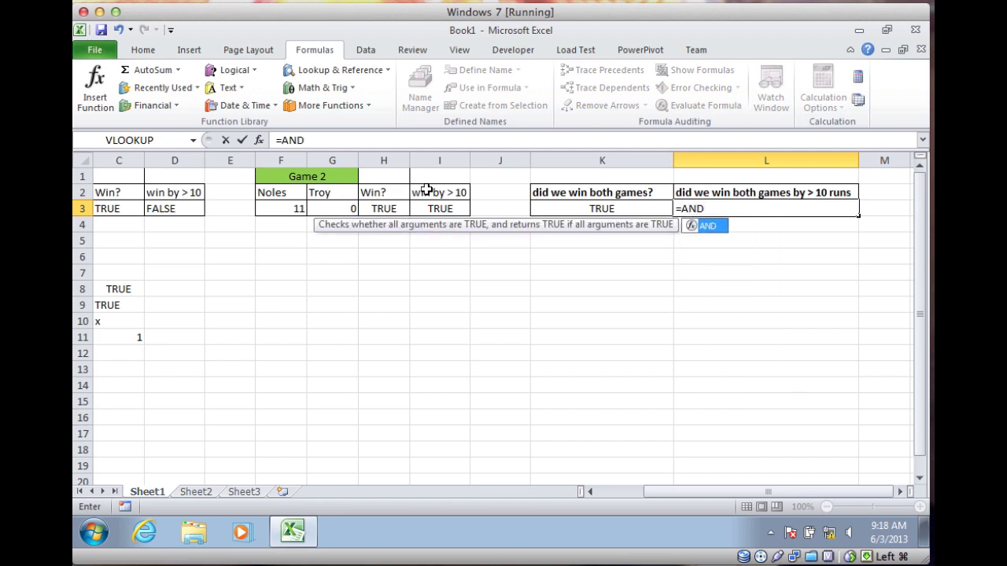
pyautogui.write('(')
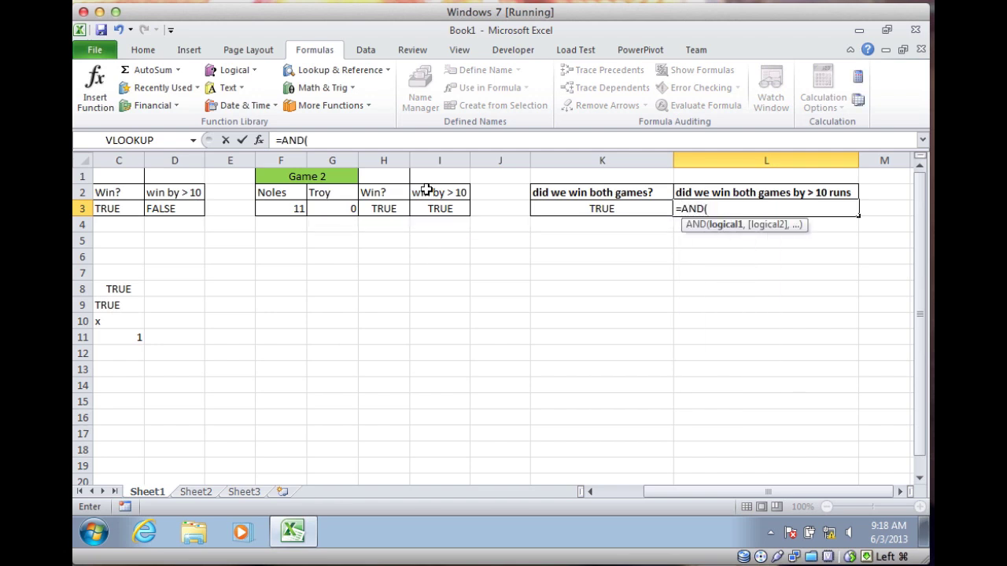
pyautogui.click(158, 208)
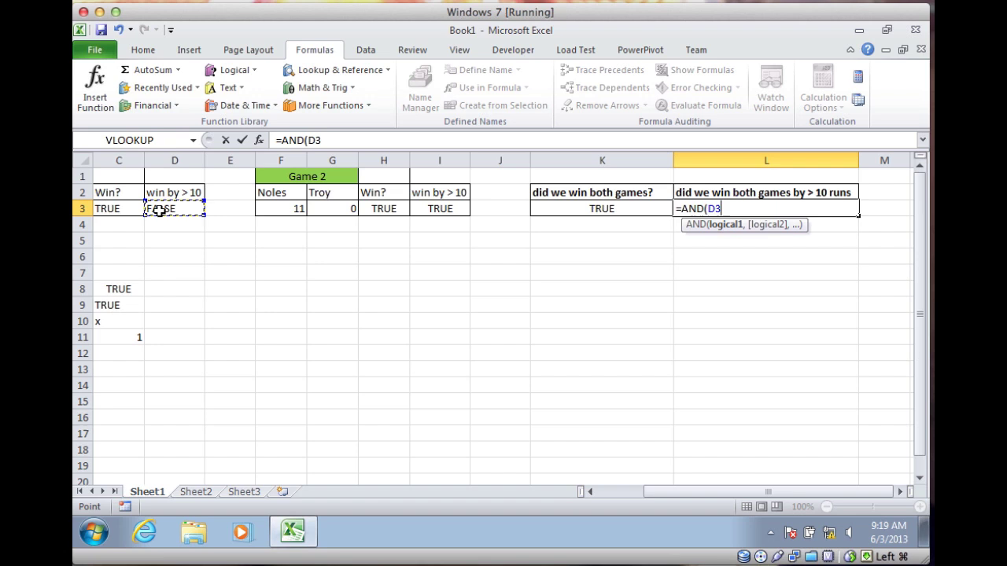
pyautogui.write(',')
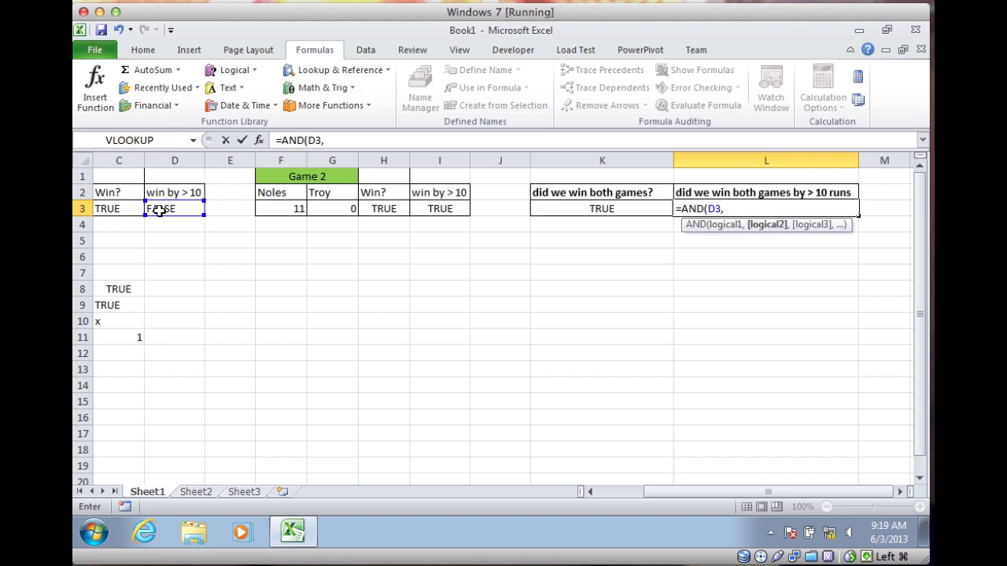
pyautogui.click(446, 208)
pyautogui.write(')')
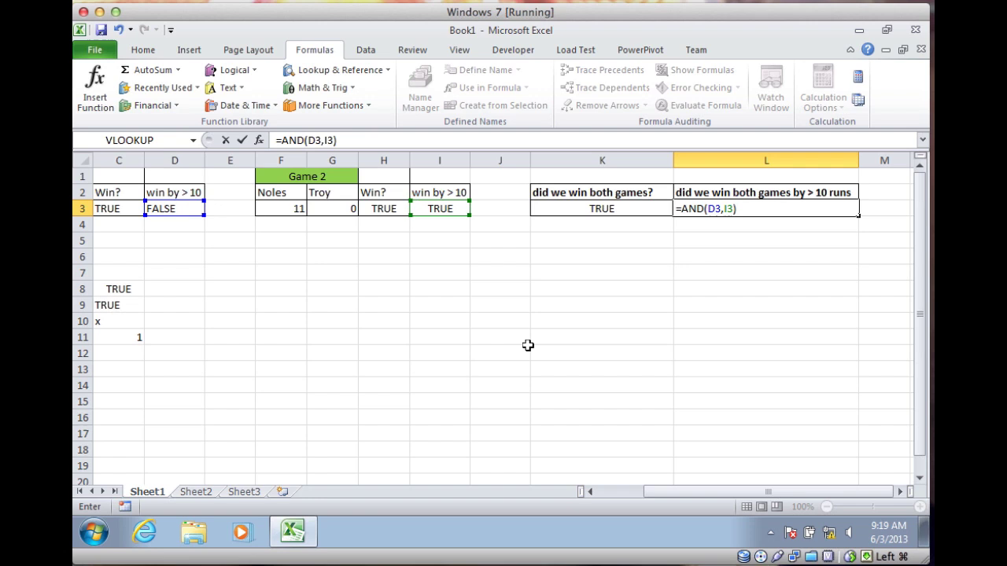
pyautogui.press('Return')
pyautogui.press('Up')
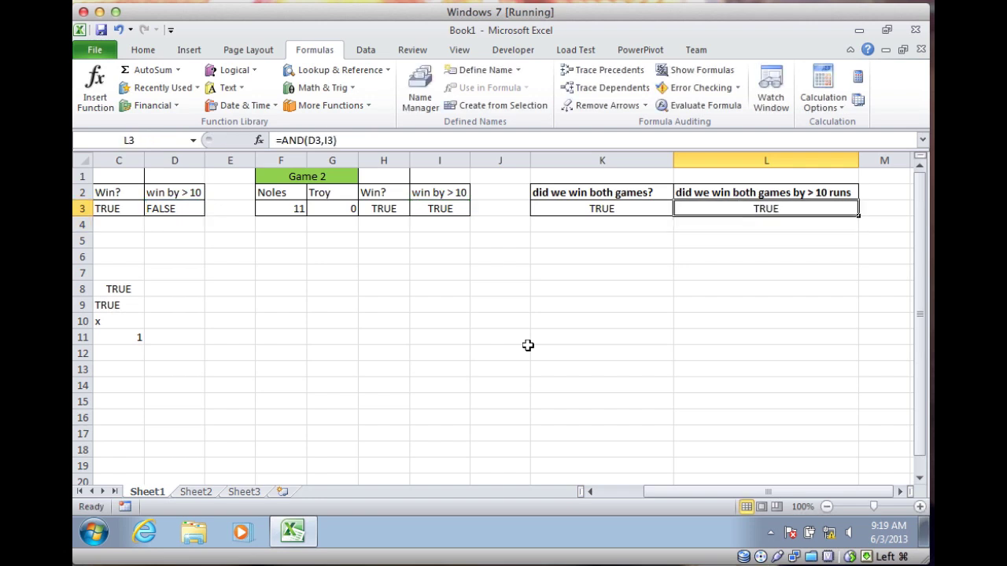
# Step: Examine the Game 1 IF formulas in C3 and D3, checking the quoted results in the "win by > 10" formula
pyautogui.press('Left')
pyautogui.press('Left')
pyautogui.press('Left')
pyautogui.press('Left')
pyautogui.press('Left')
pyautogui.press('Left')
pyautogui.press('Left')
pyautogui.press('Left')
pyautogui.press('Left')
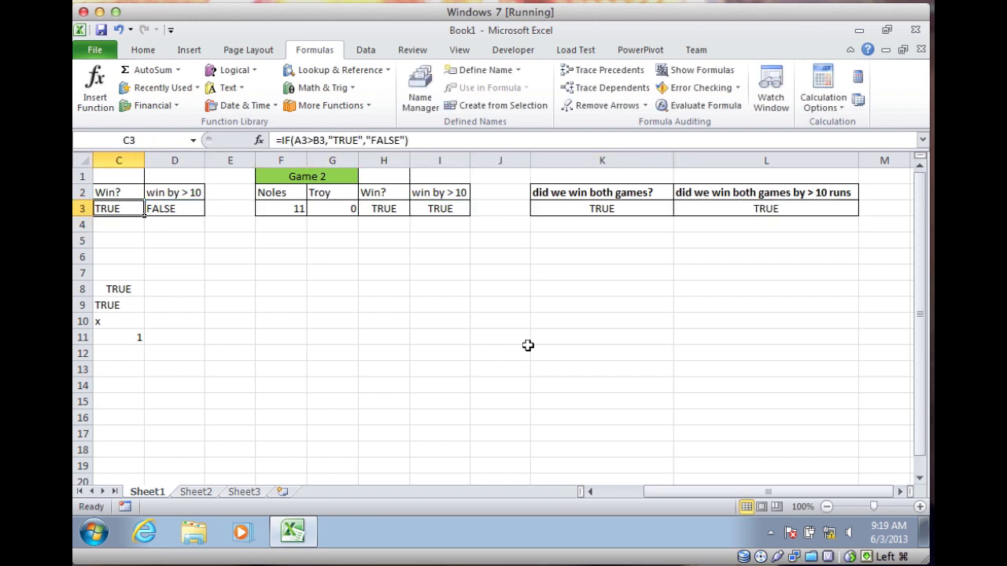
pyautogui.press('Right')
pyautogui.press('Left')
pyautogui.press('Right')
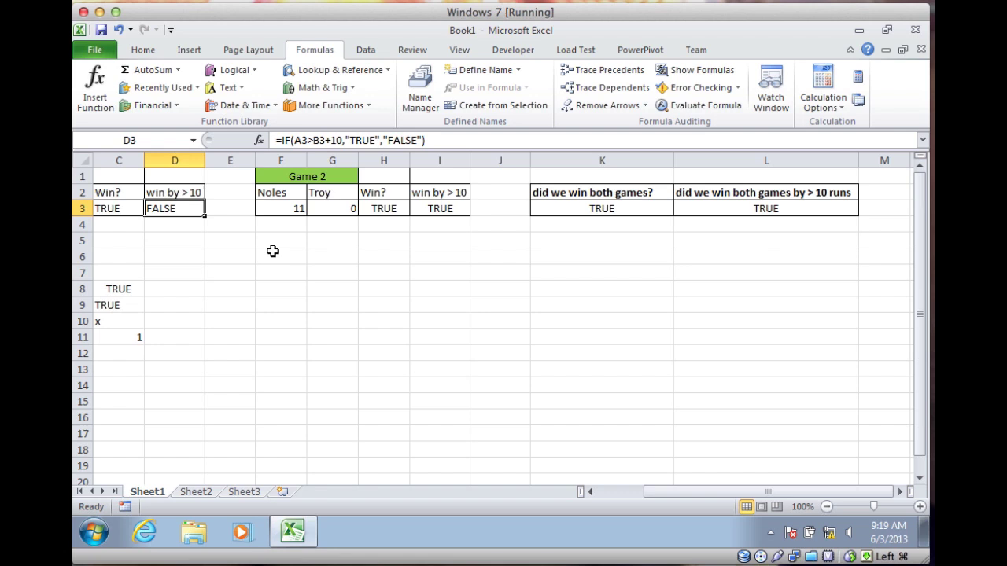
pyautogui.click(381, 140)
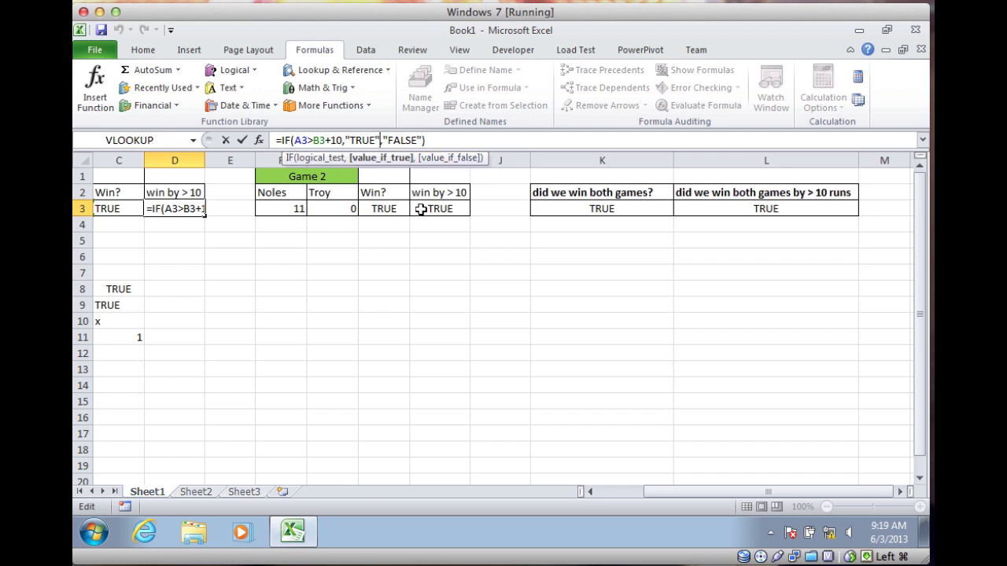
pyautogui.press('Return')
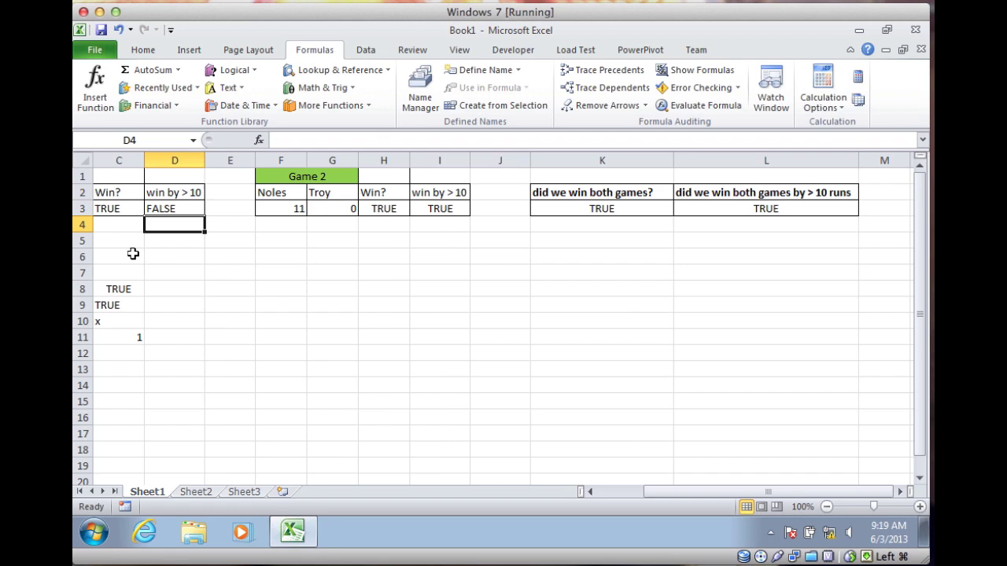
pyautogui.press('Left')
pyautogui.press('Left')
pyautogui.press('Left')
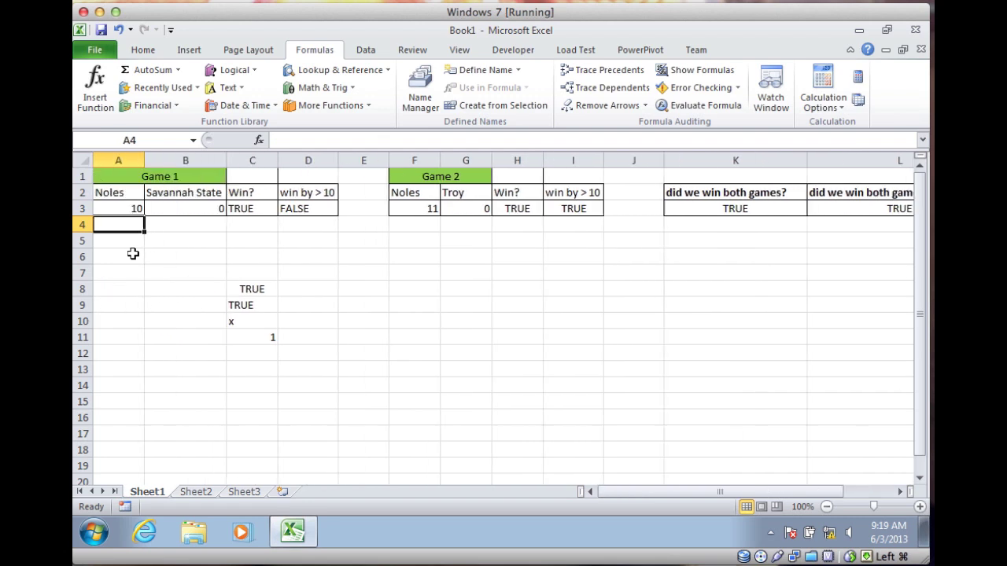